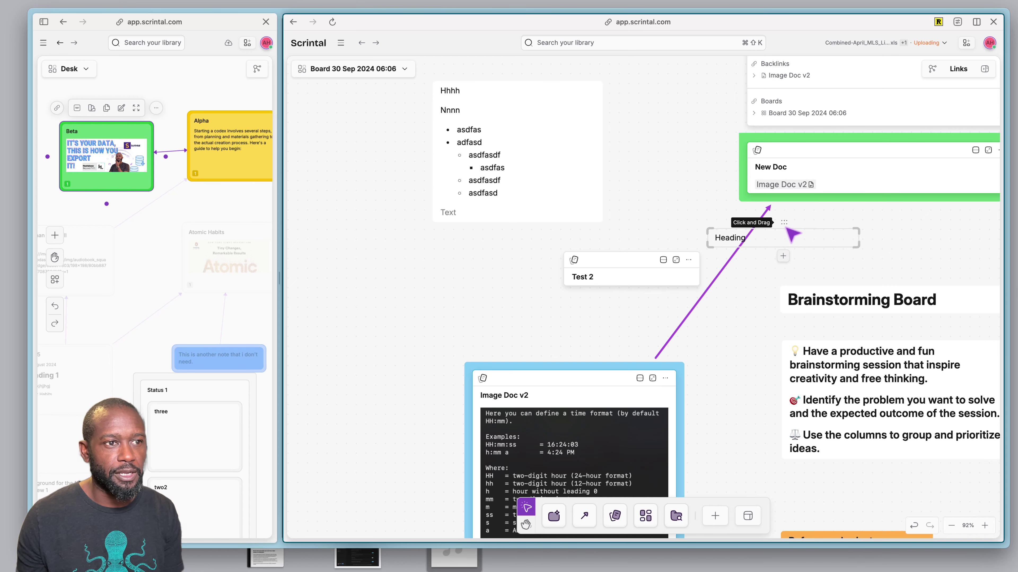
# Give the Heading block on the board a light blue background and deselect it
pyautogui.click(792, 238)
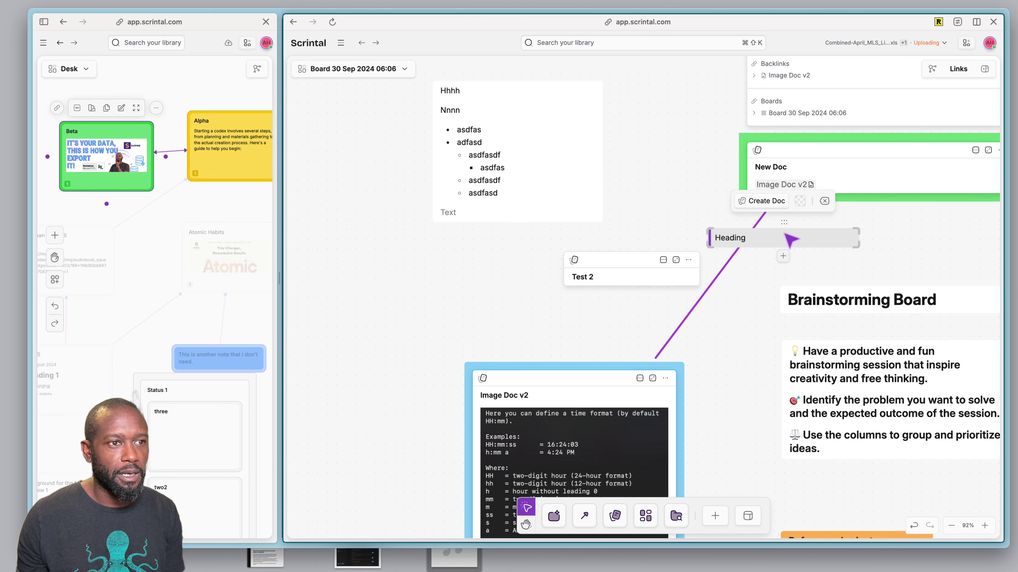
pyautogui.click(800, 208)
pyautogui.click(761, 179)
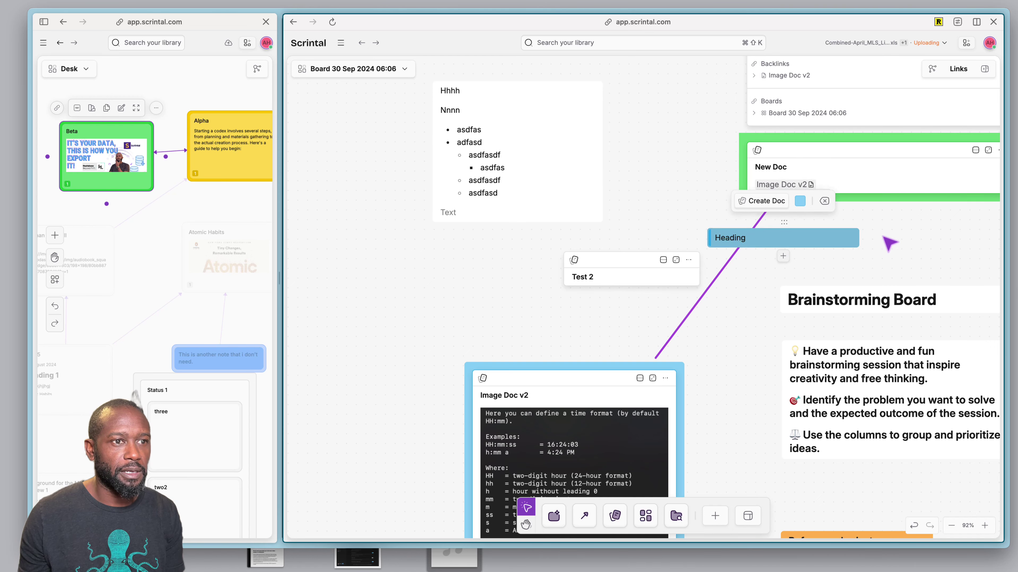
pyautogui.click(906, 241)
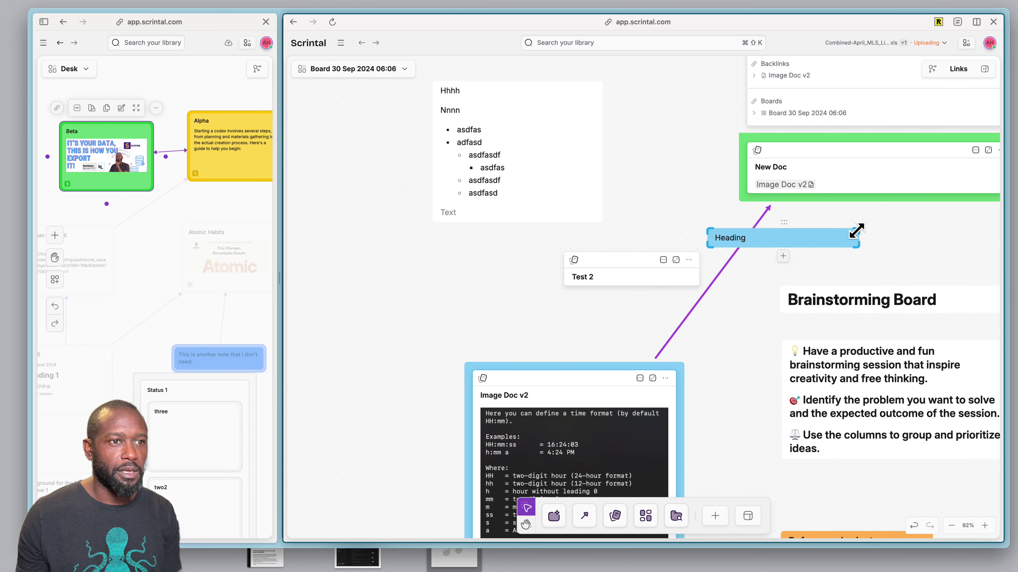
# Try widening the light blue Heading block, and undo the resize
pyautogui.moveTo(854, 240); pyautogui.dragTo(896, 243)
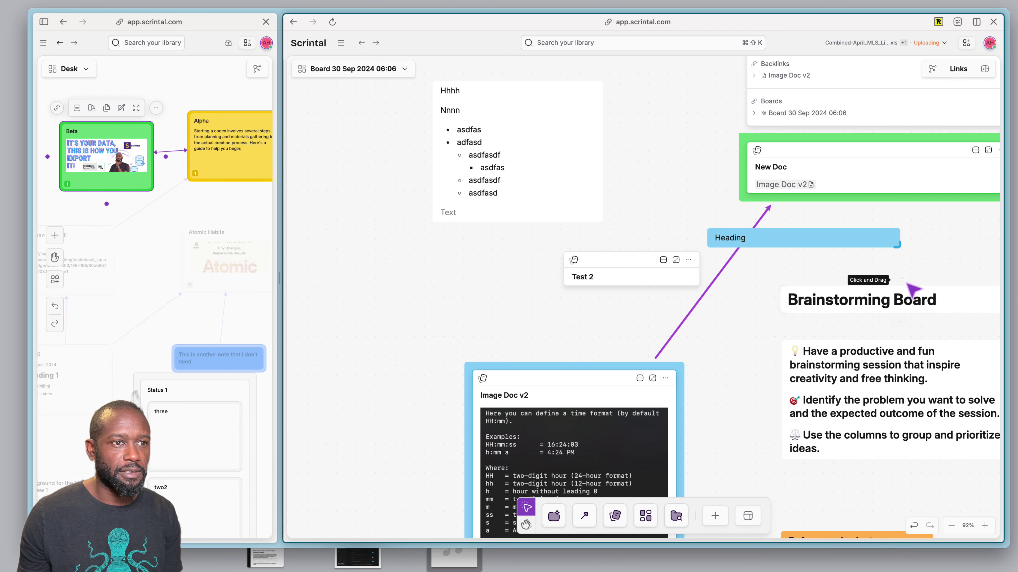
pyautogui.press('super+z')
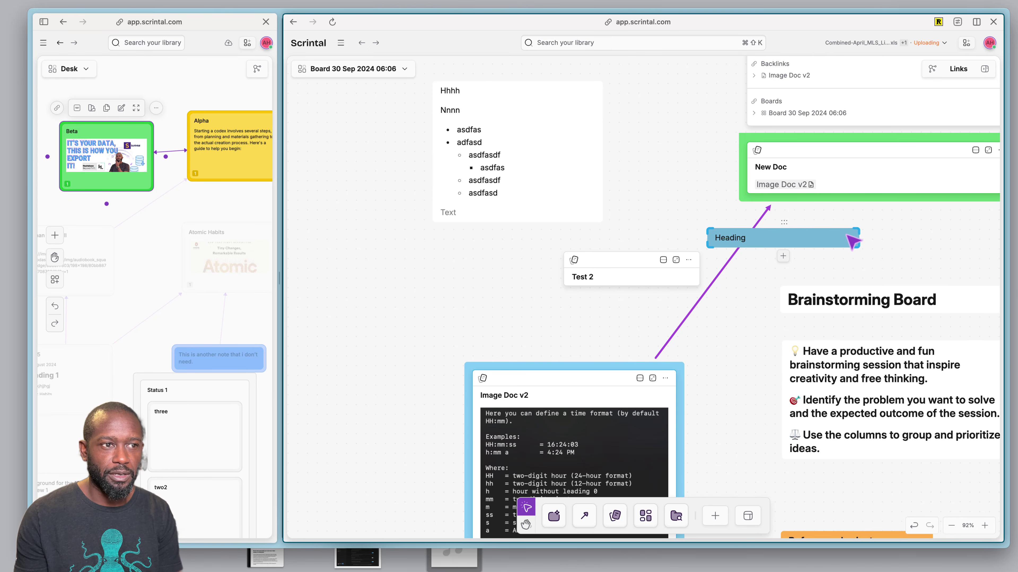
# Try to resize the video block from its corner and its side edge
pyautogui.scroll(-10, 657, 419)
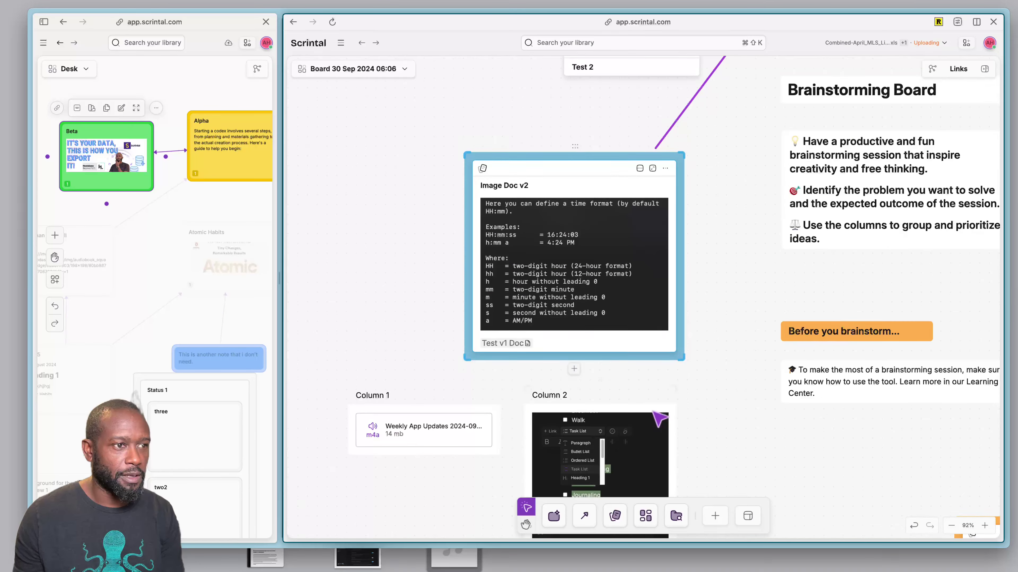
pyautogui.scroll(-4, 658, 418)
pyautogui.scroll(3, 658, 417)
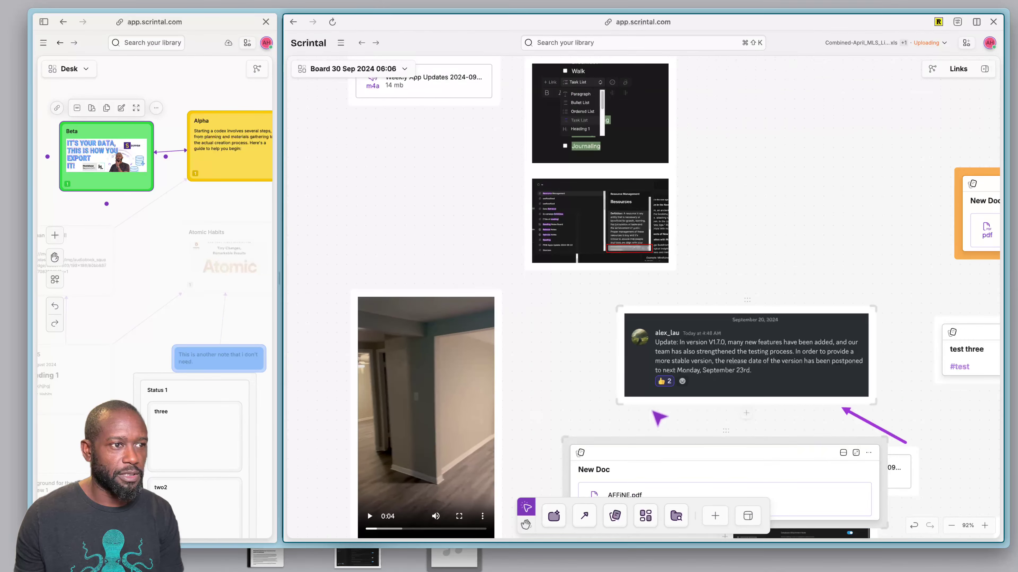
pyautogui.scroll(-4, 658, 417)
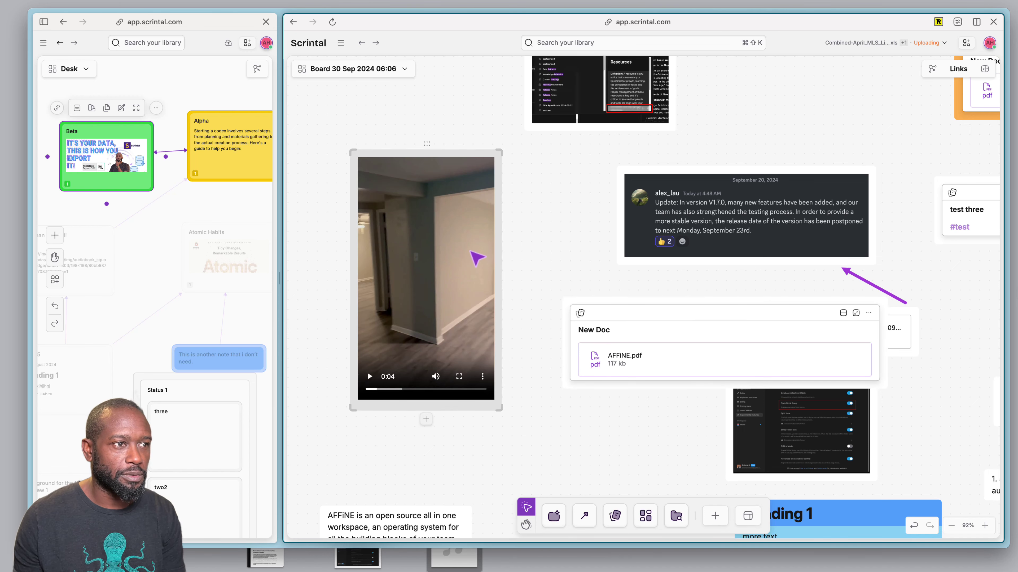
pyautogui.click(432, 150)
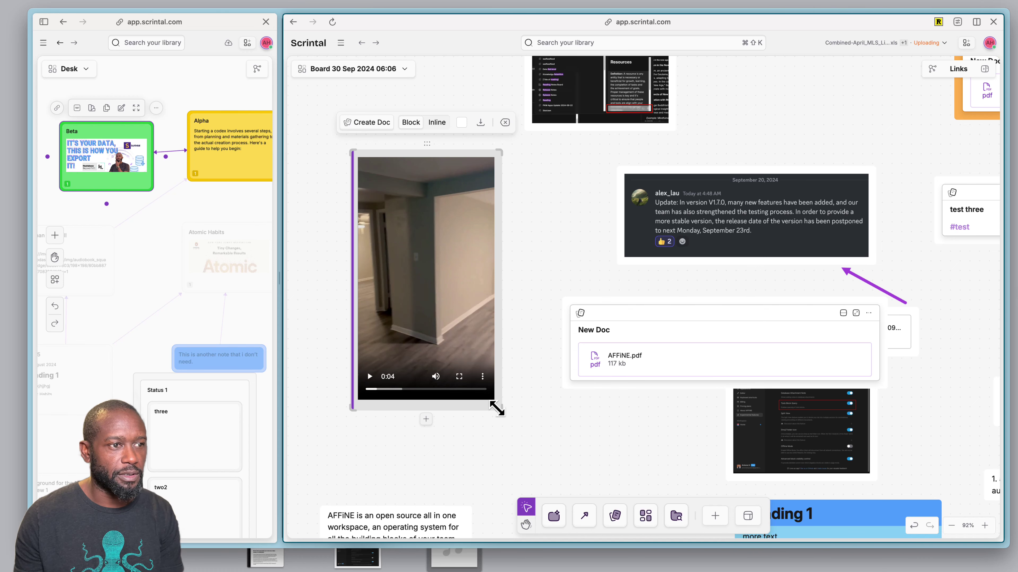
pyautogui.moveTo(497, 408); pyautogui.dragTo(454, 303)
pyautogui.moveTo(478, 341); pyautogui.dragTo(502, 374)
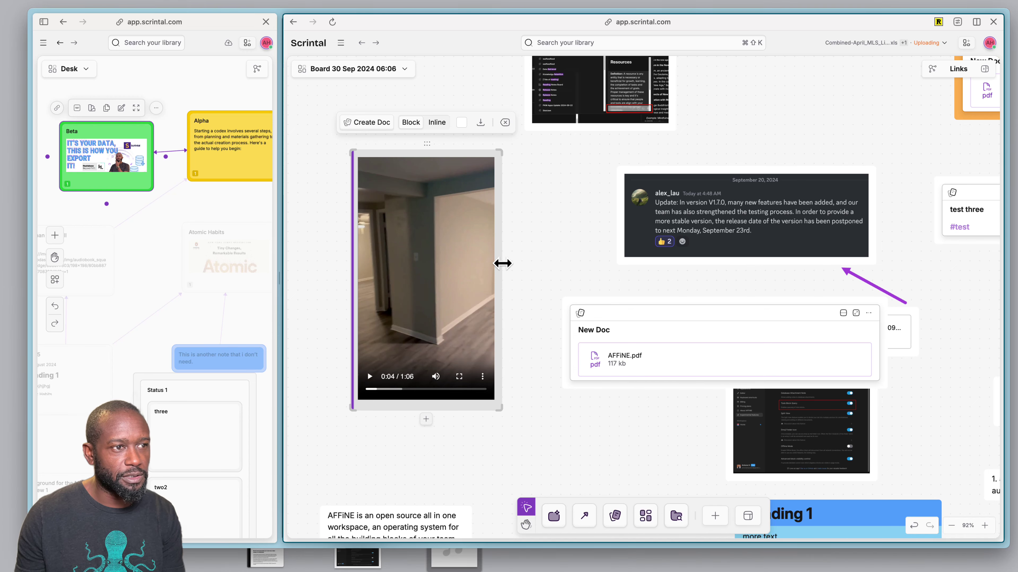
pyautogui.moveTo(503, 264); pyautogui.dragTo(602, 266)
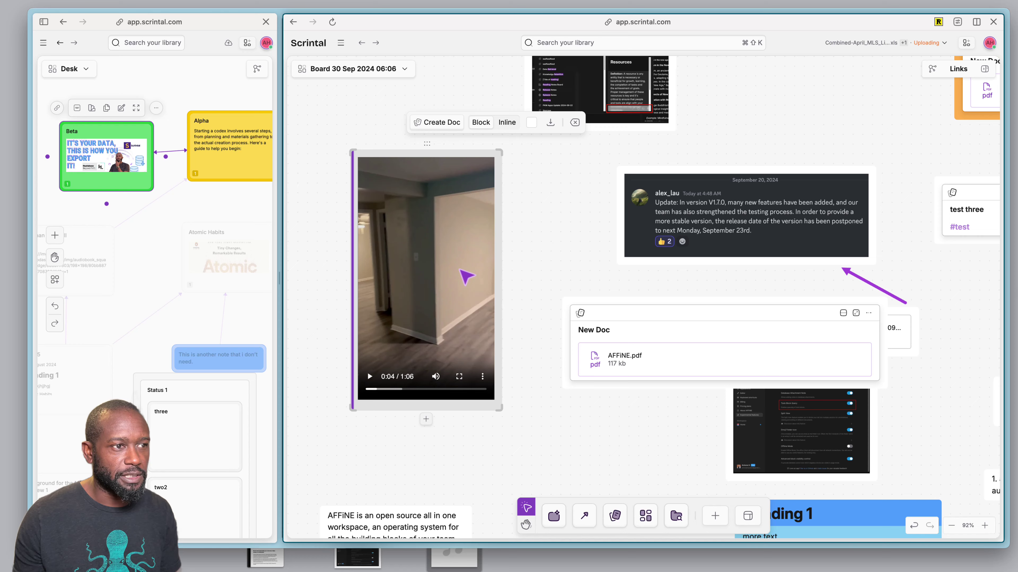
pyautogui.moveTo(499, 277); pyautogui.dragTo(502, 307)
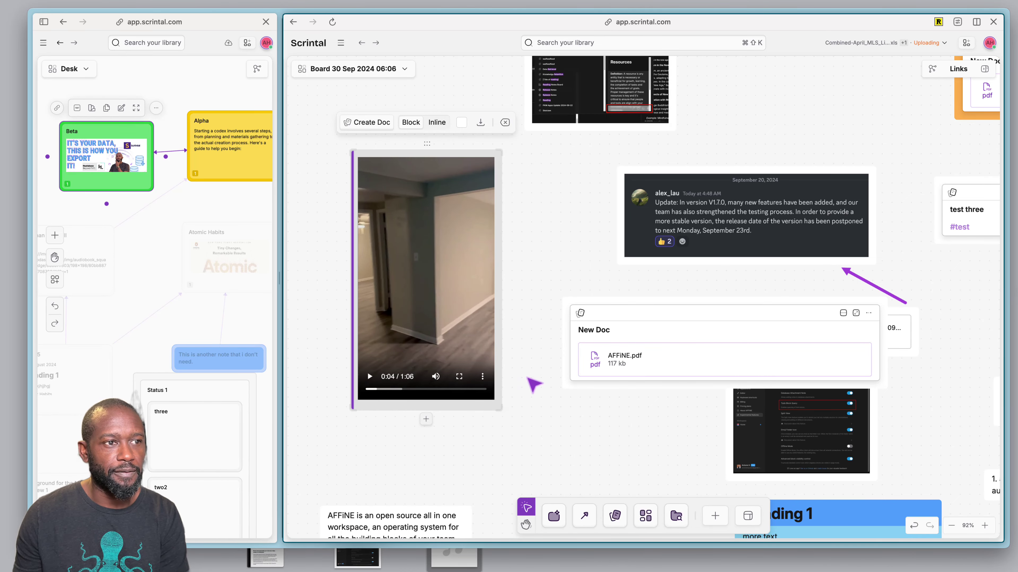
# Shrink the chat message image dated September 20, 2024 from its lower-left corner and deselect it
pyautogui.click(688, 223)
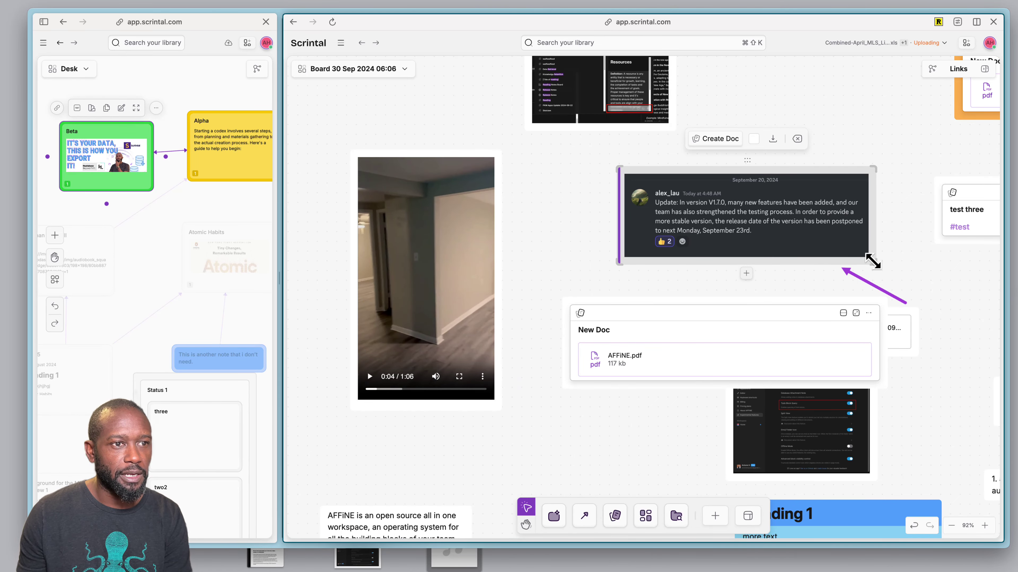
pyautogui.moveTo(618, 260); pyautogui.dragTo(484, 309)
pyautogui.moveTo(514, 341); pyautogui.dragTo(862, 266)
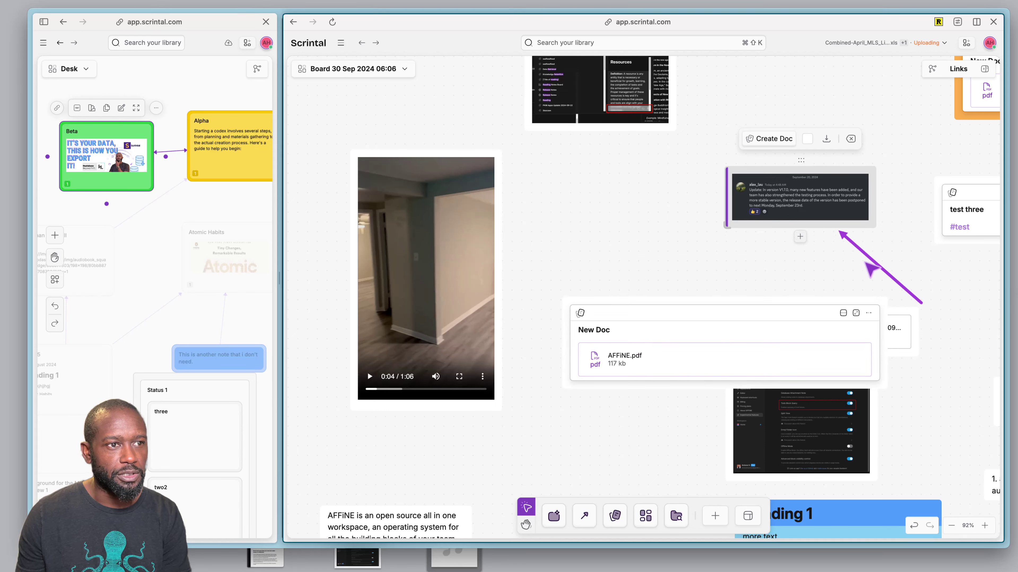
pyautogui.click(674, 258)
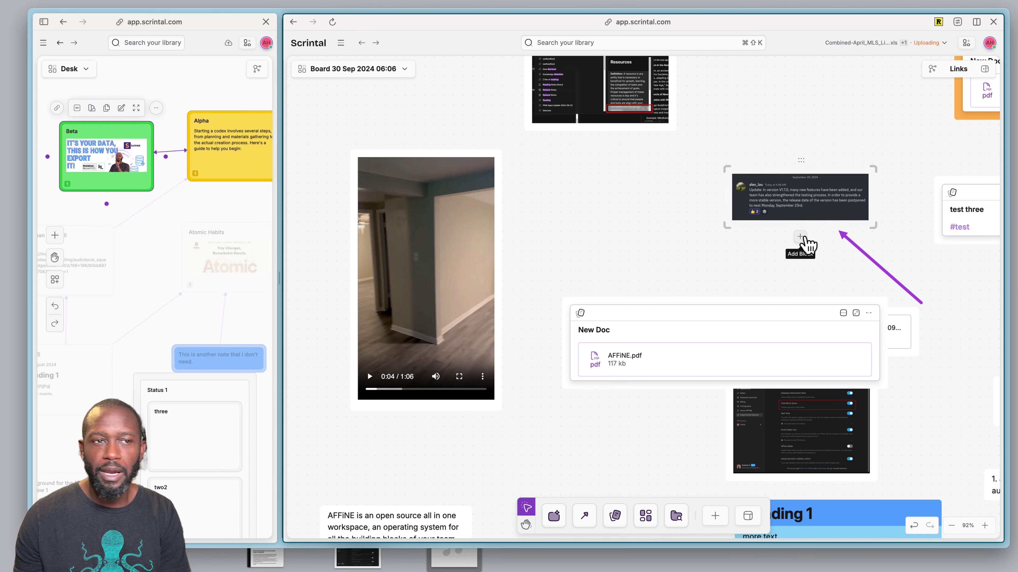
# Open the Playground for the Mind Review 1 doc from the Desk in the narrow window
pyautogui.moveTo(757, 202)
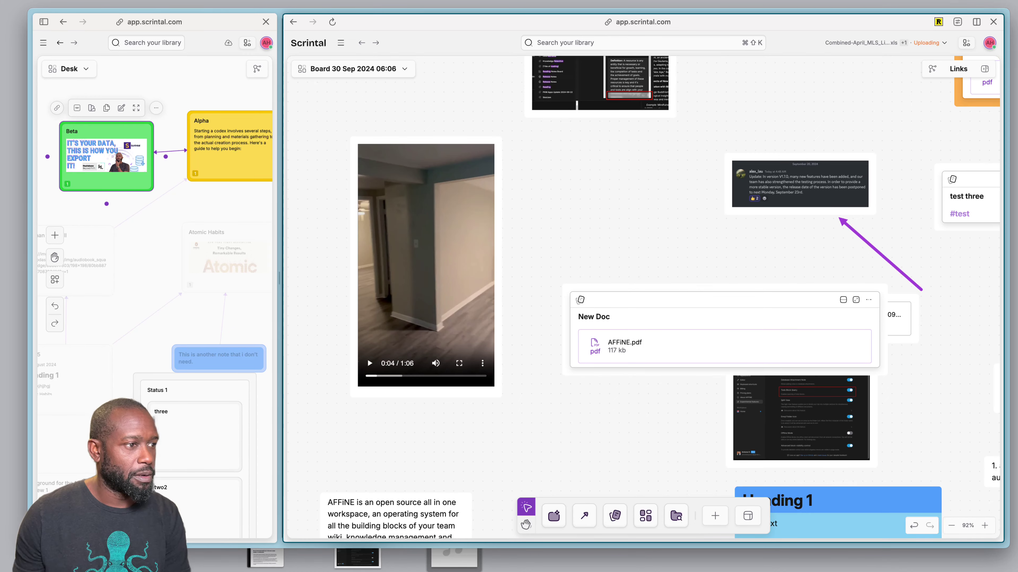
pyautogui.scroll(-1, 757, 202)
pyautogui.click(69, 487)
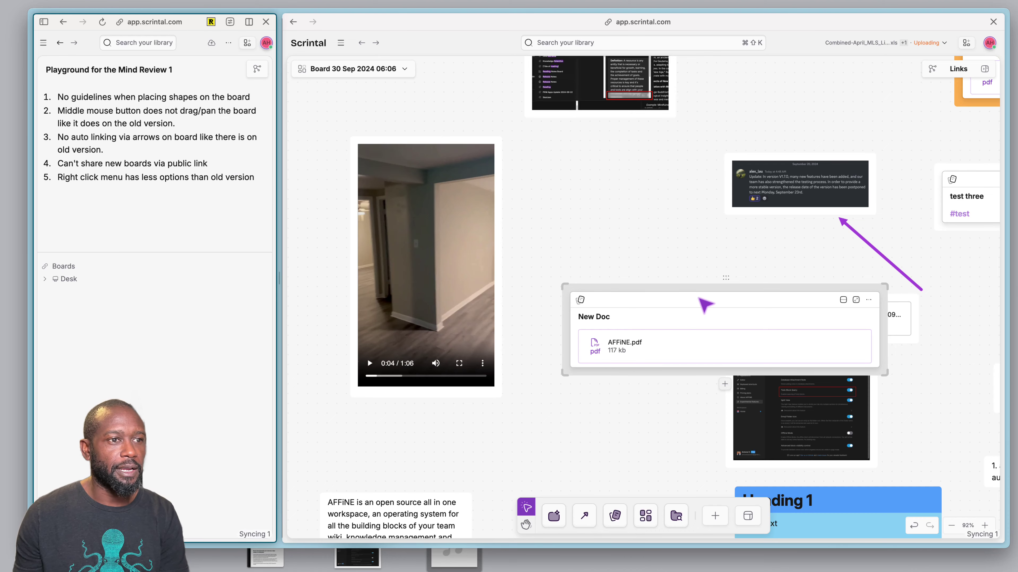
# Move the New Doc card containing AFFiNE.pdf slightly up and left, into the gap below the chat message image
pyautogui.moveTo(725, 278); pyautogui.dragTo(684, 235)
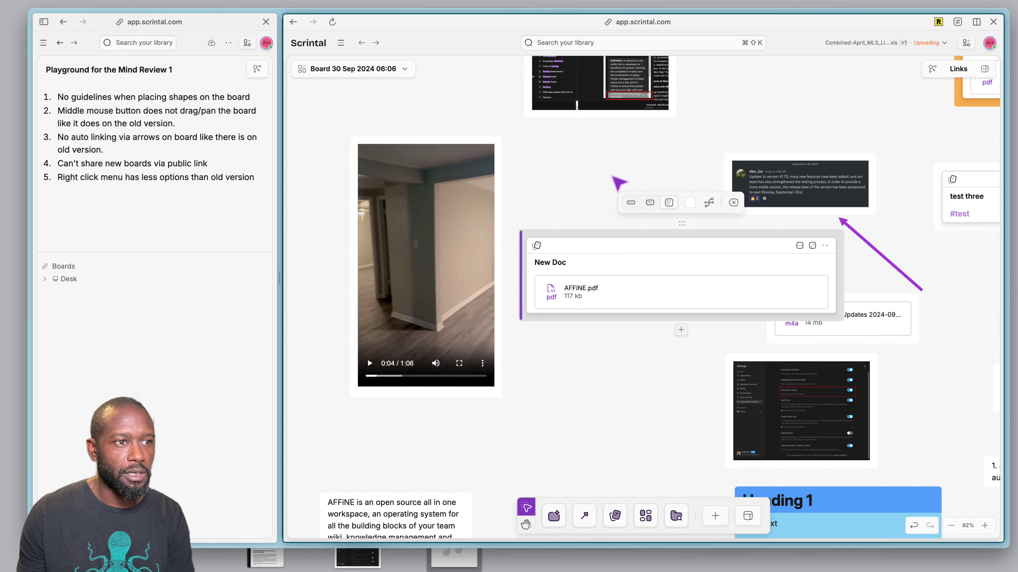
pyautogui.moveTo(682, 223); pyautogui.dragTo(699, 239)
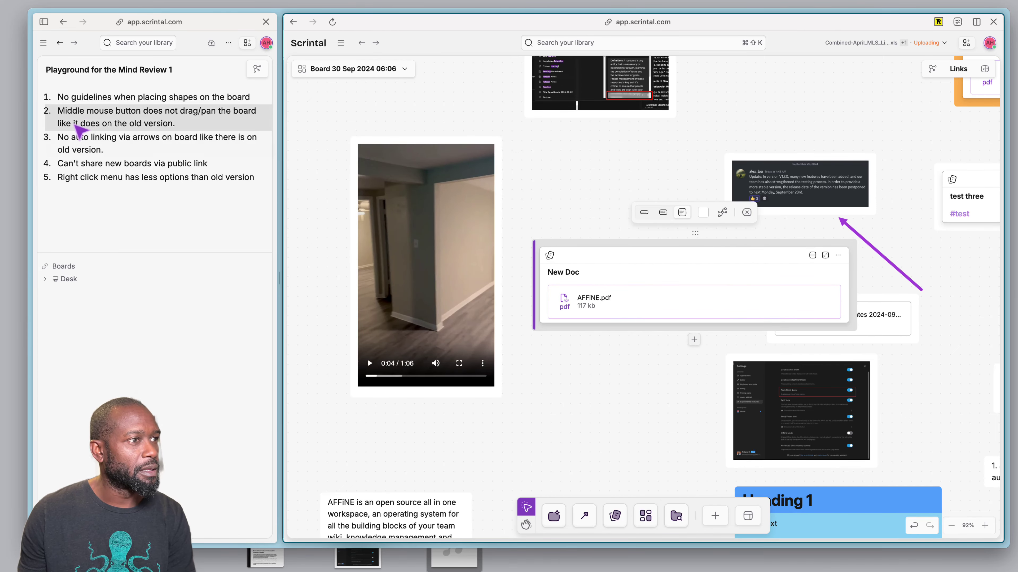
# Read the review note's third item about auto linking via arrows and check the New Doc card on the board
pyautogui.click(95, 143)
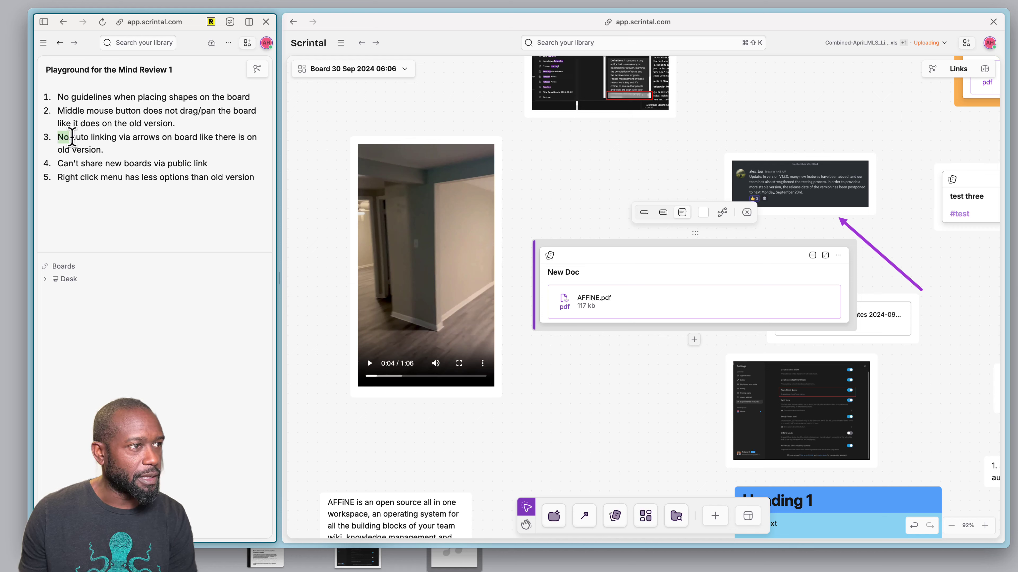
pyautogui.moveTo(62, 139); pyautogui.dragTo(126, 155)
pyautogui.click(118, 153)
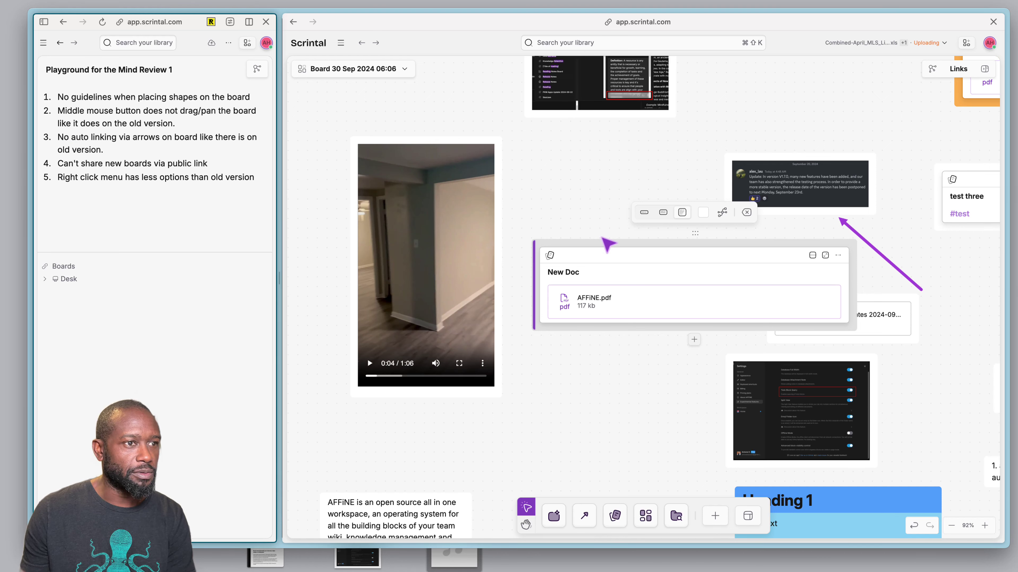
pyautogui.click(697, 237)
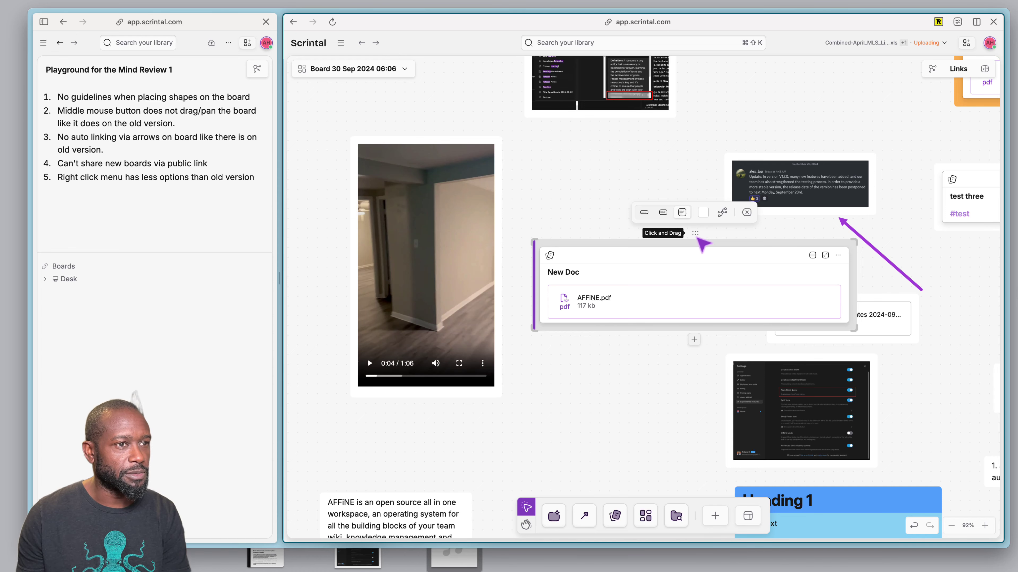
# Check the sharing options of Board 30 Sep 2024 06:06 for a public link and leave without sharing
pyautogui.click(91, 164)
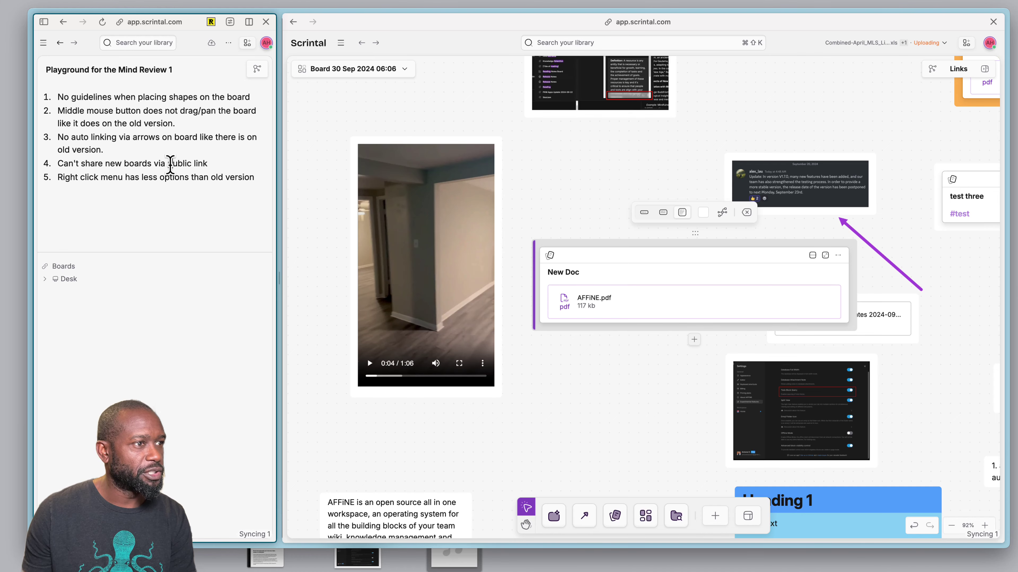
pyautogui.click(405, 69)
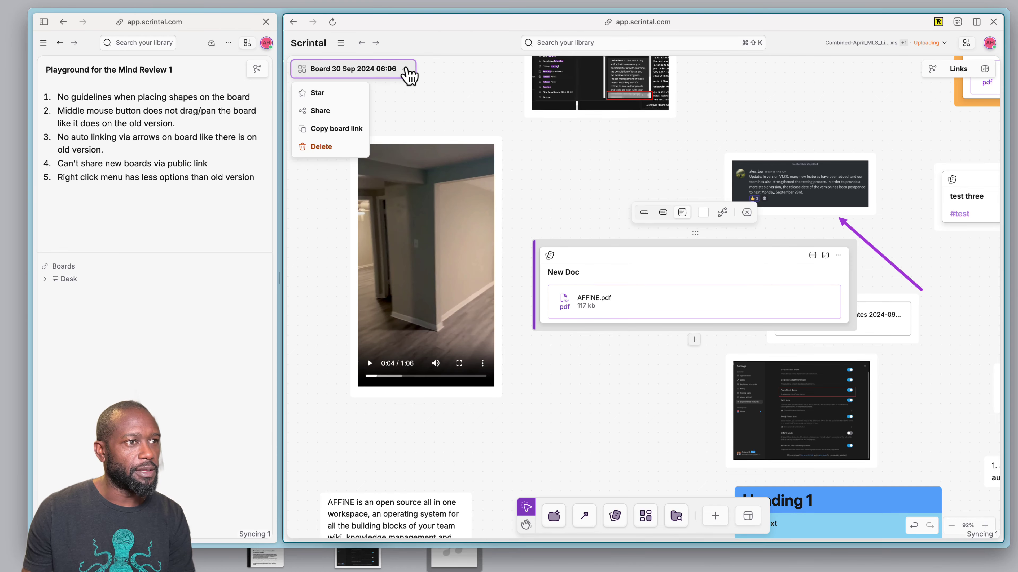
pyautogui.click(322, 114)
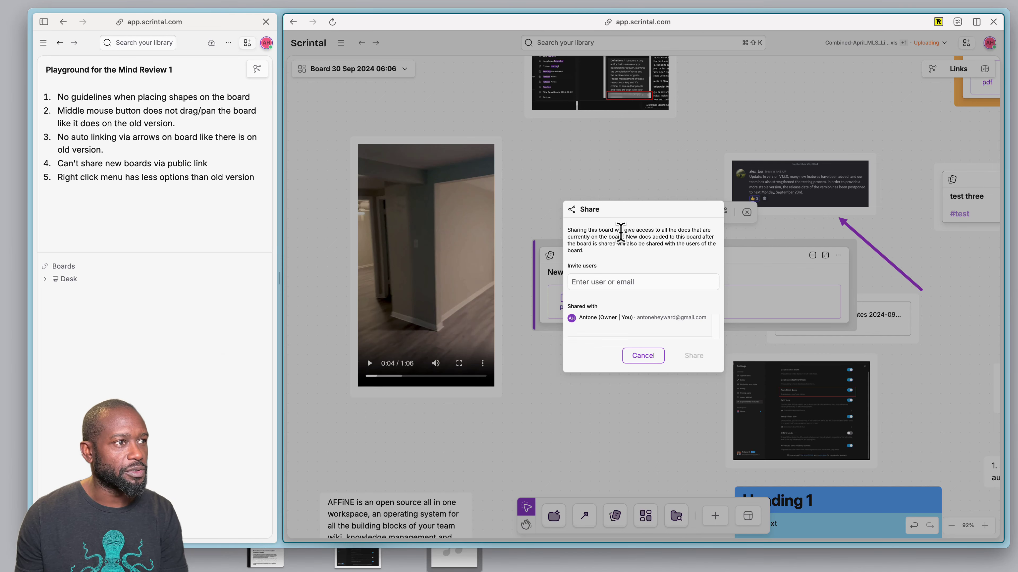
pyautogui.click(641, 355)
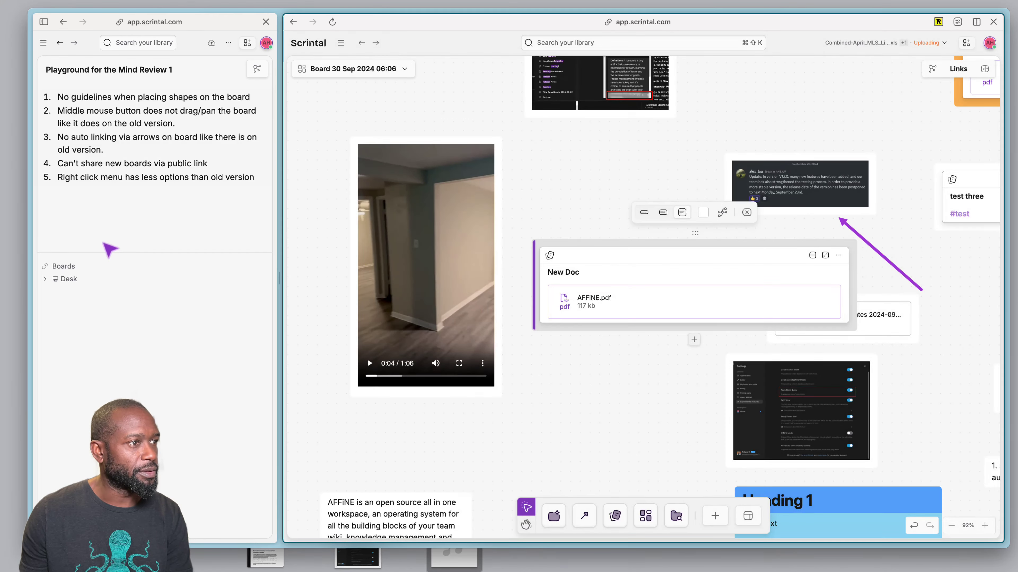
# Return the narrow window to the Desk and compare its empty-canvas context menu with the new board's
pyautogui.click(95, 189)
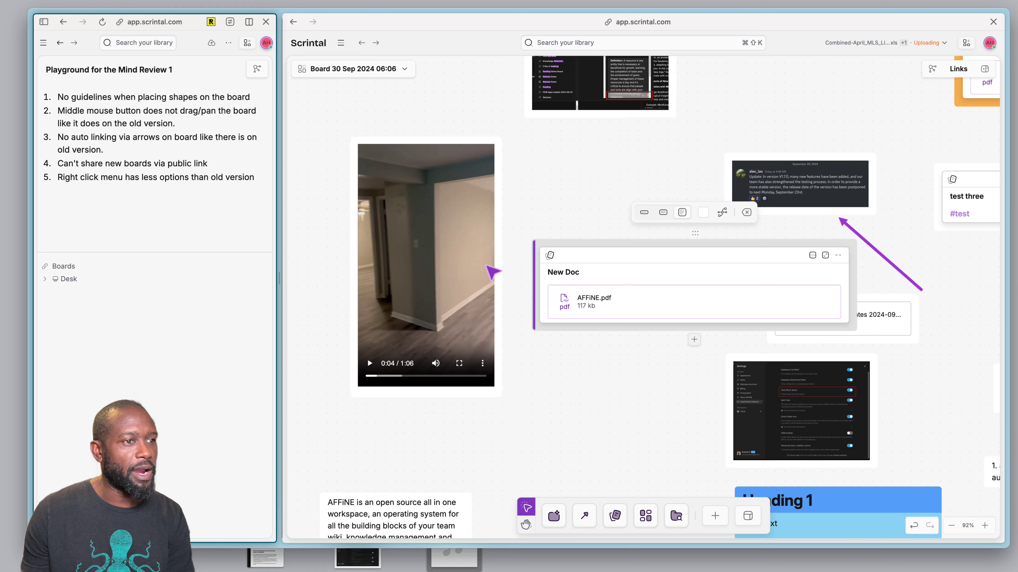
pyautogui.rightClick(559, 364)
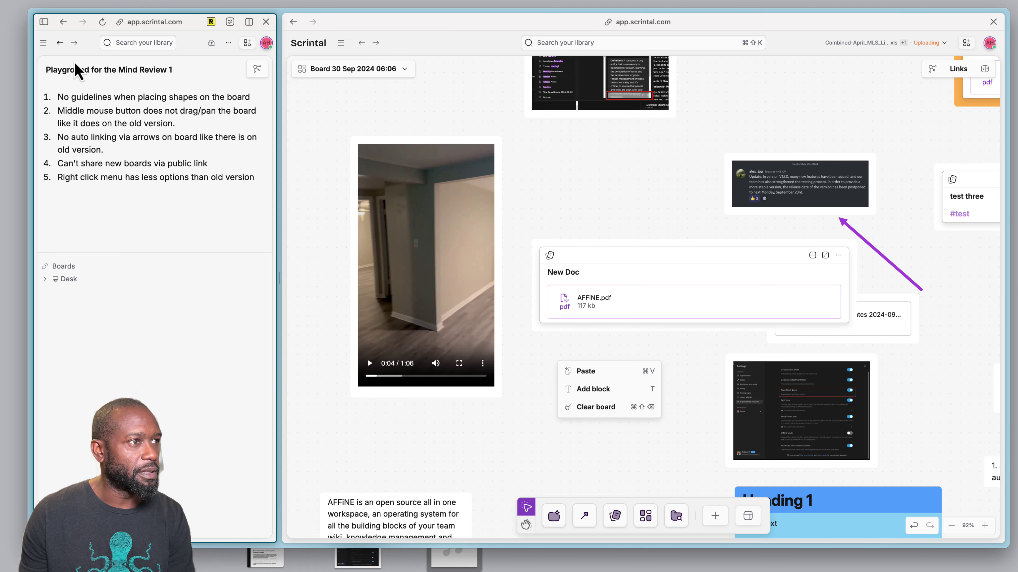
pyautogui.click(59, 43)
pyautogui.rightClick(151, 251)
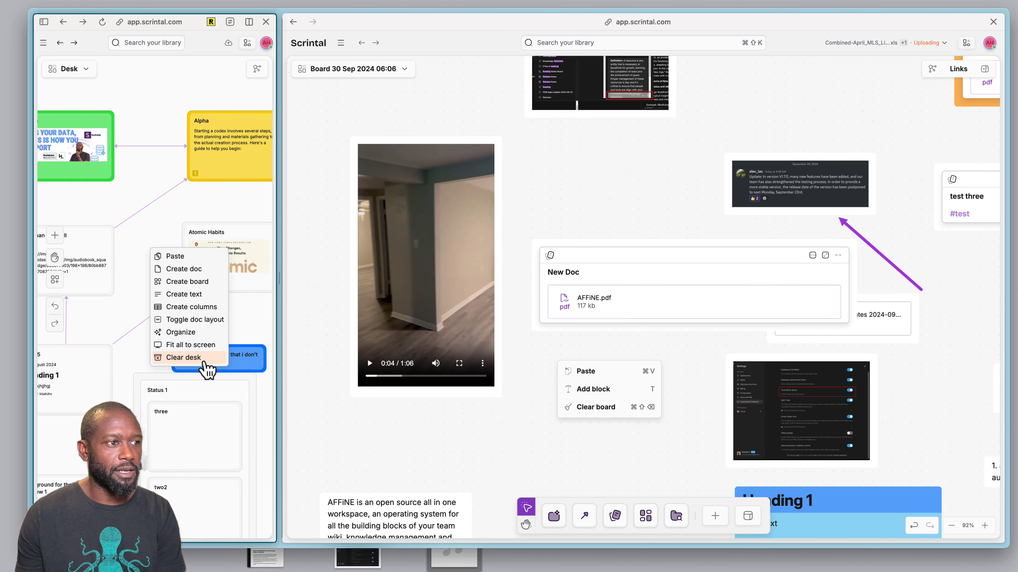
pyautogui.click(523, 398)
pyautogui.rightClick(587, 365)
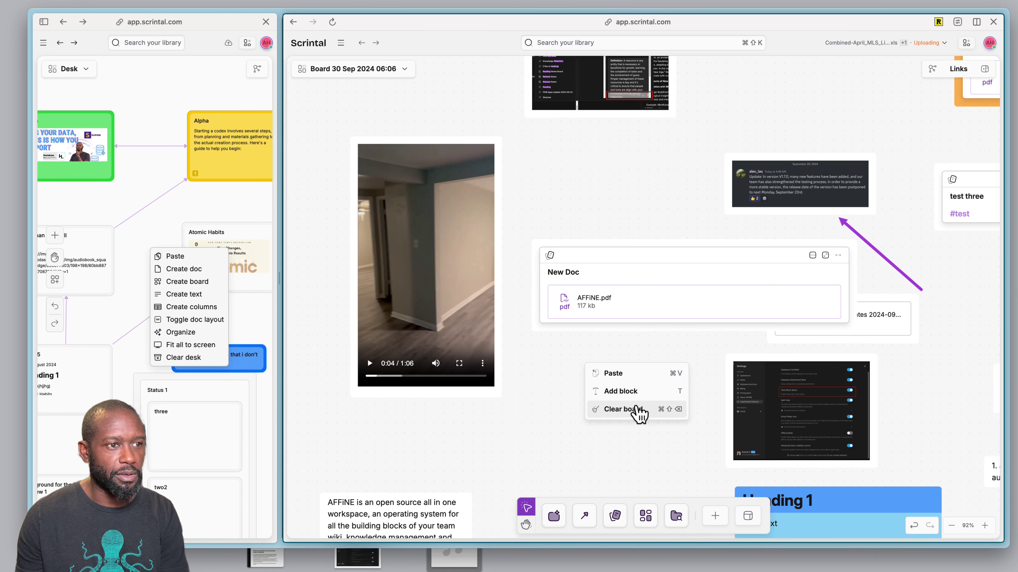
pyautogui.click(555, 378)
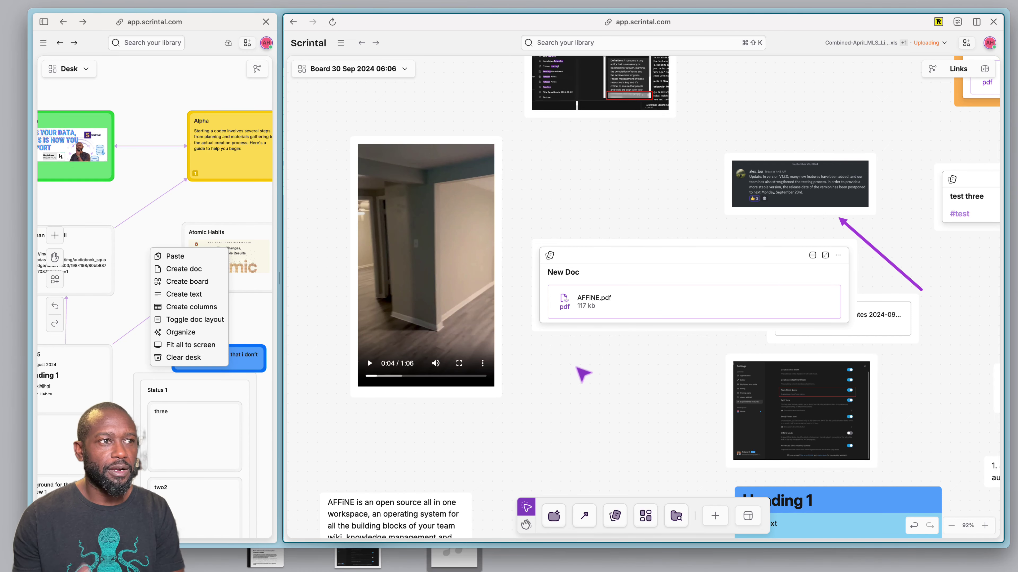
# Look over the options of Board 30 Sep 2024 06:06 and its list of links, backlinks and boards
pyautogui.click(405, 69)
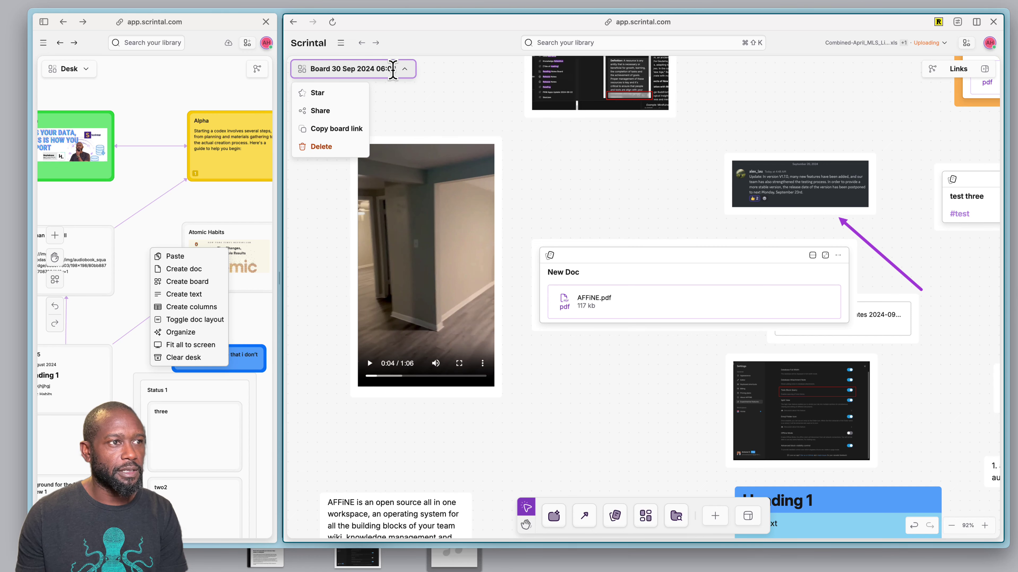
pyautogui.click(405, 69)
pyautogui.click(406, 70)
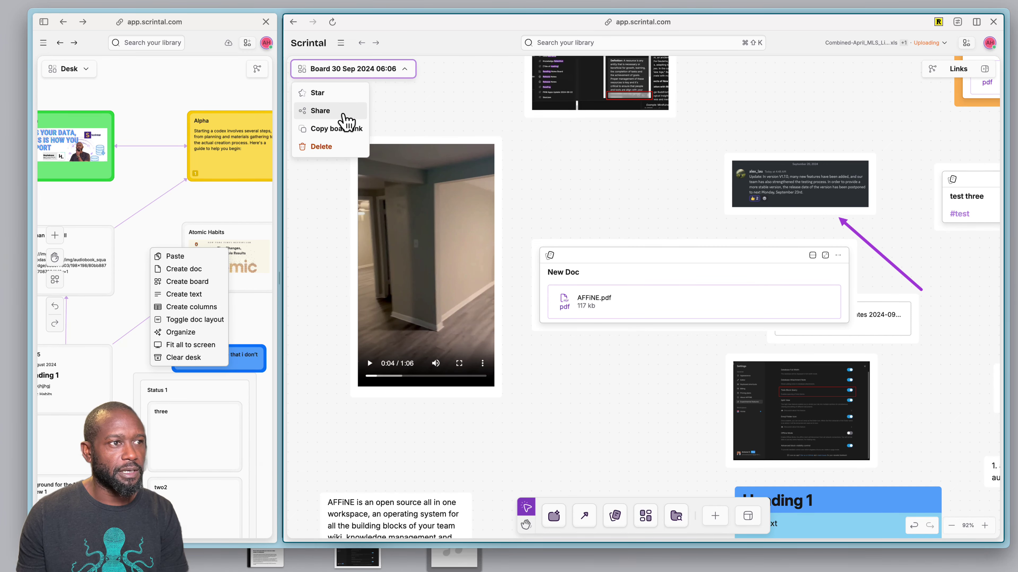
pyautogui.click(983, 72)
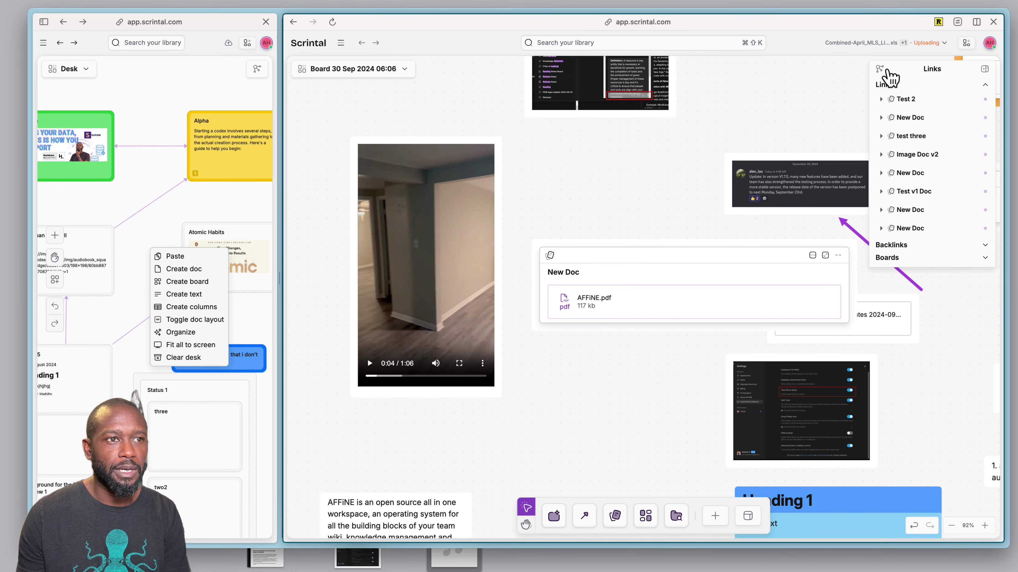
pyautogui.click(985, 70)
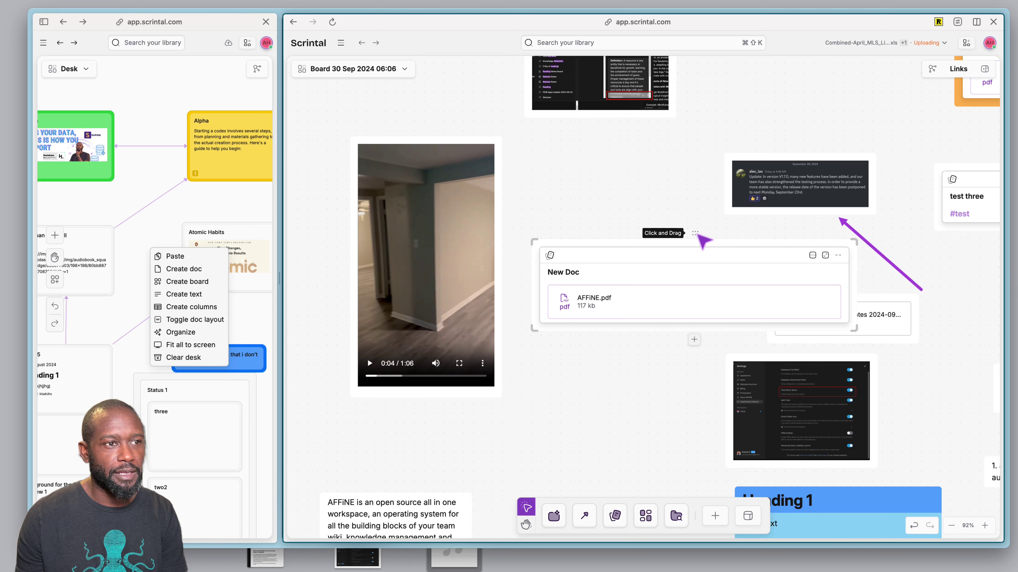
# Nudge the New Doc card containing AFFiNE.pdf slightly up and left on the board and deselect it
pyautogui.moveTo(698, 235); pyautogui.dragTo(694, 231)
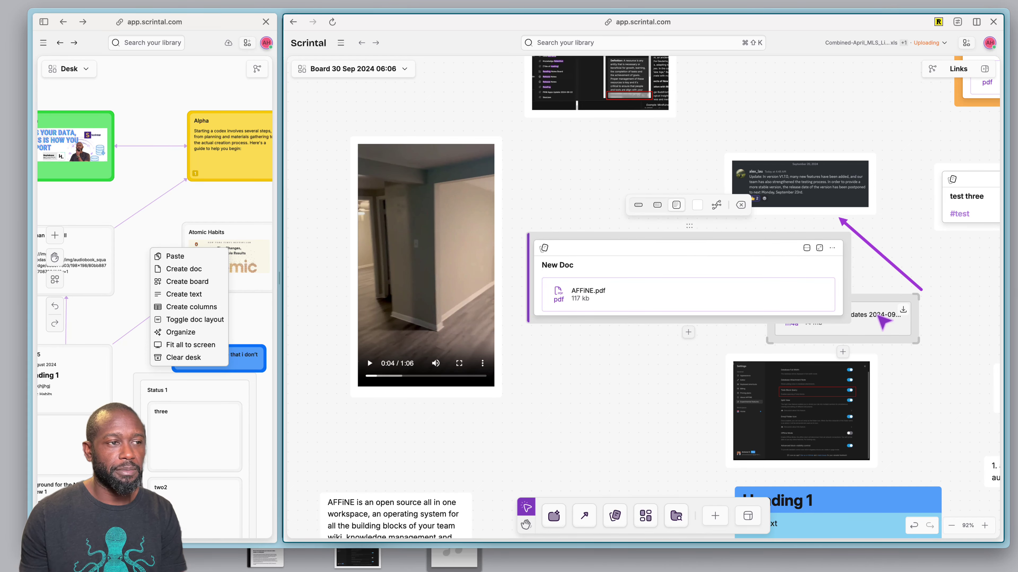
pyautogui.click(663, 400)
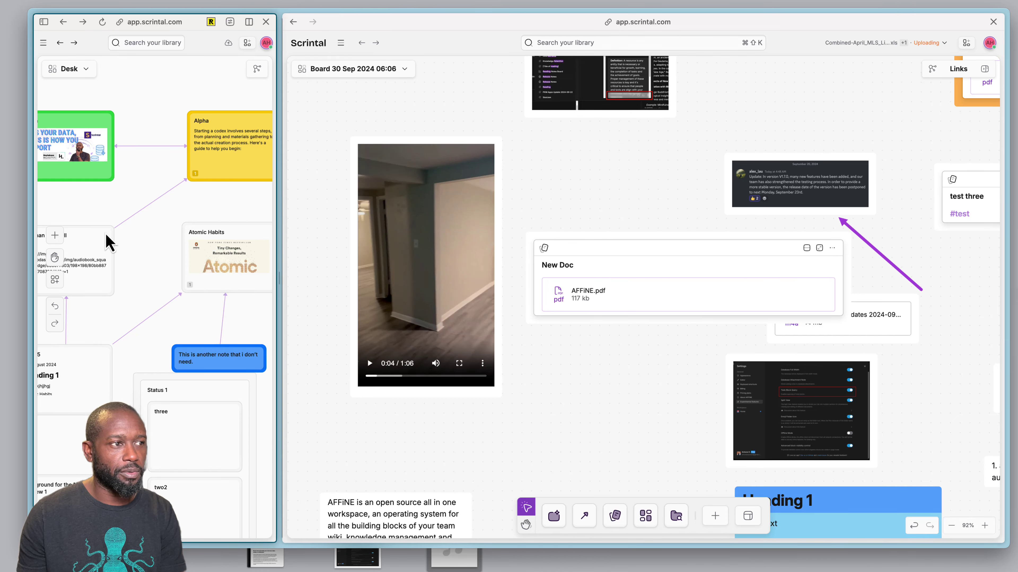
# Move the Human After All card beside Atomic Habits on the Desk and line up their edges, widening the old version's pane
pyautogui.moveTo(137, 223); pyautogui.dragTo(105, 236)
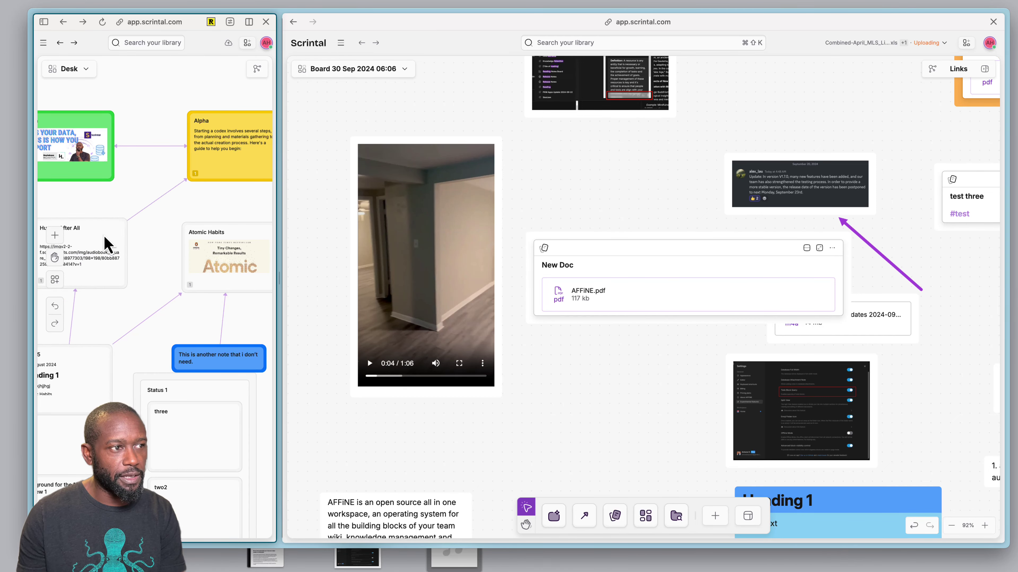
pyautogui.moveTo(170, 255); pyautogui.dragTo(150, 241)
pyautogui.scroll(5, 159, 248)
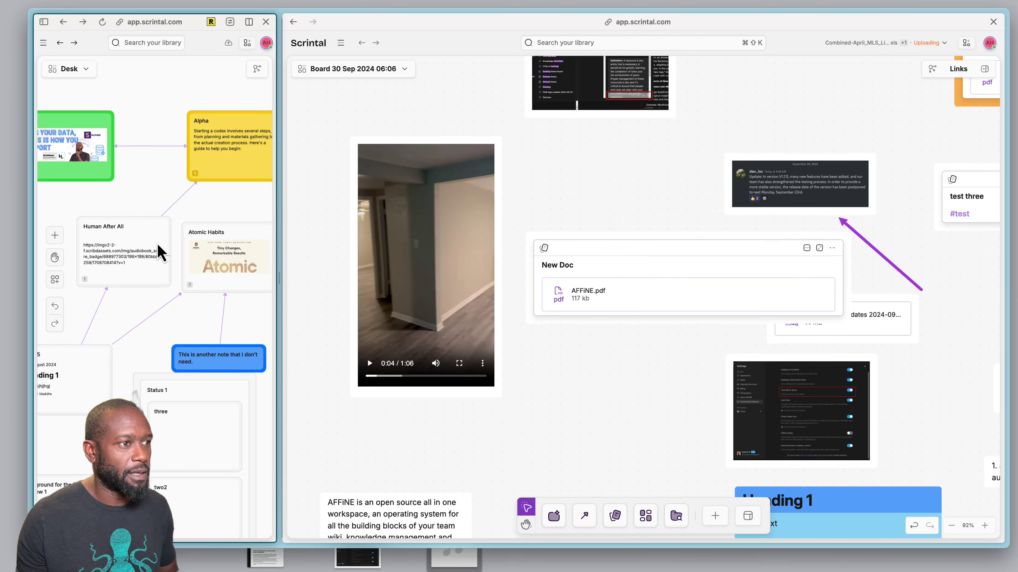
pyautogui.scroll(4, 159, 252)
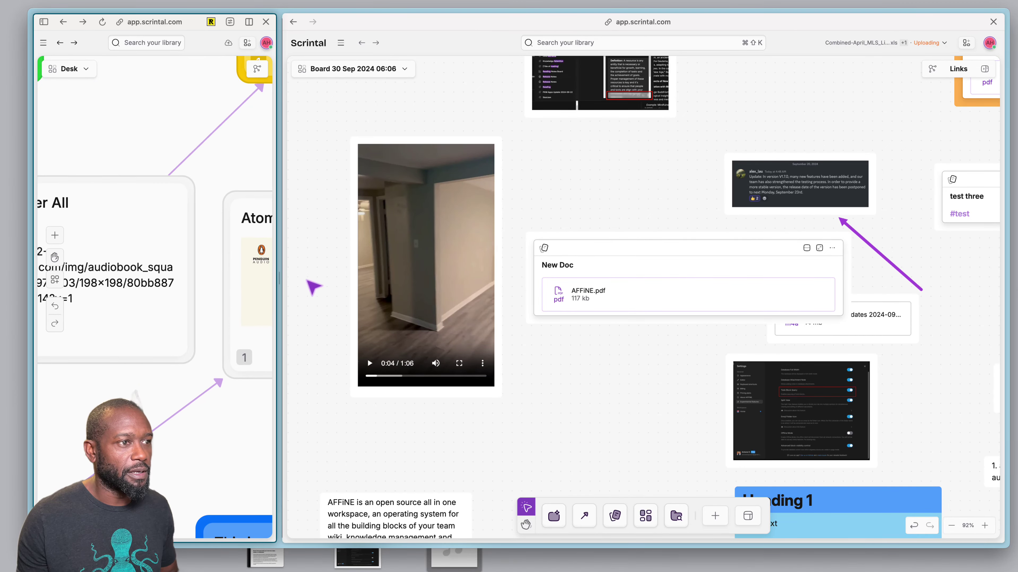
pyautogui.moveTo(277, 272); pyautogui.dragTo(352, 279)
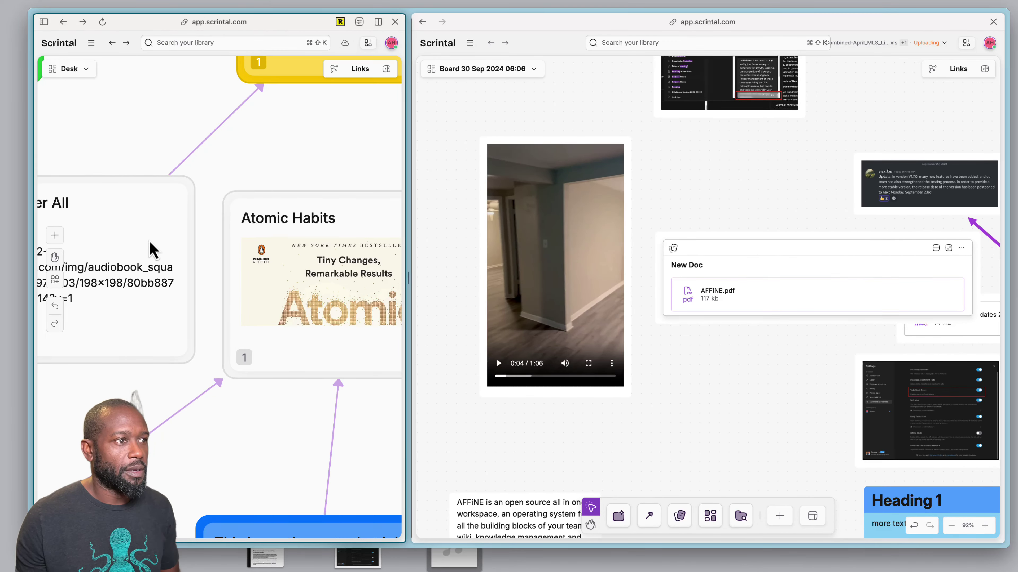
pyautogui.moveTo(121, 218); pyautogui.dragTo(179, 255)
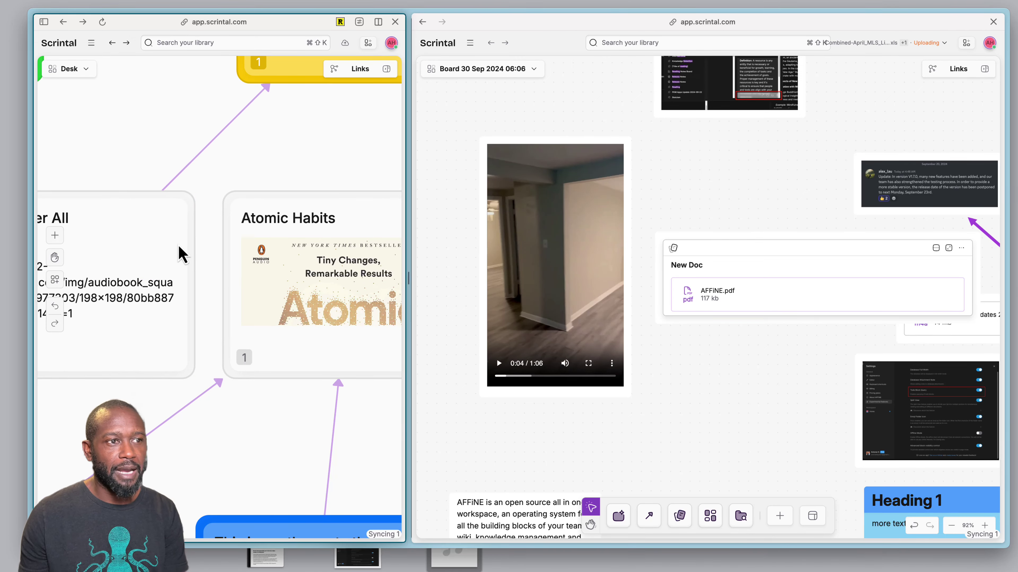
# Move the New Doc card with AFFiNE.pdf up and left, clear of the Weekly App Updates audio block's title
pyautogui.click(606, 259)
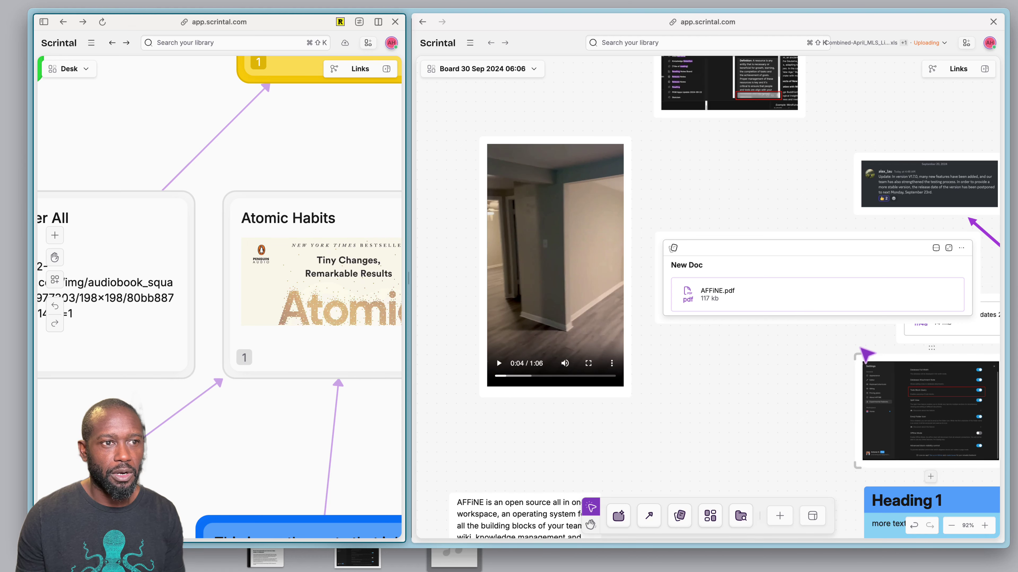
pyautogui.click(839, 204)
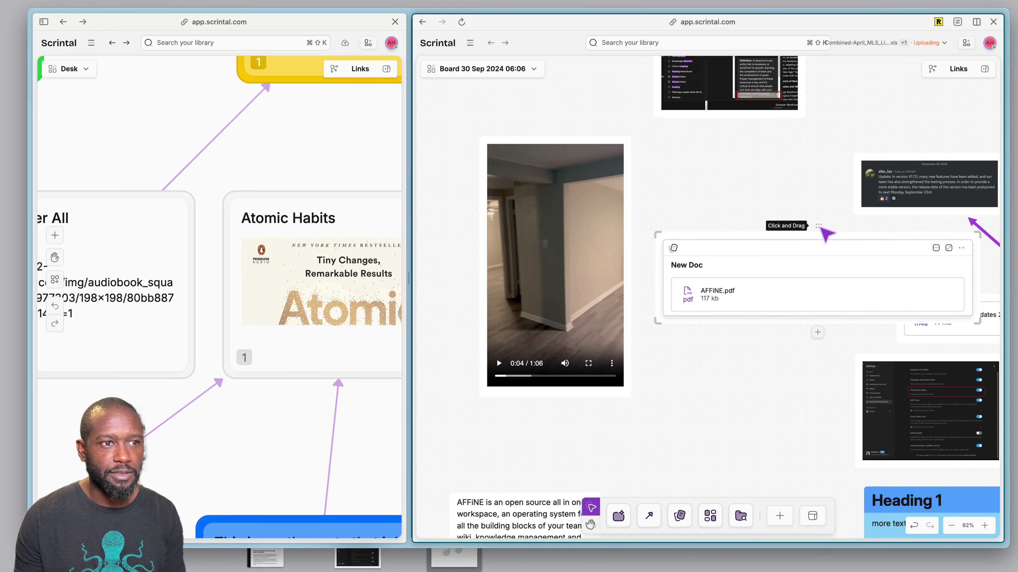
pyautogui.moveTo(822, 229)
pyautogui.mouseDown()
pyautogui.moveTo(818, 264)
pyautogui.moveTo(810, 215)
pyautogui.mouseUp()
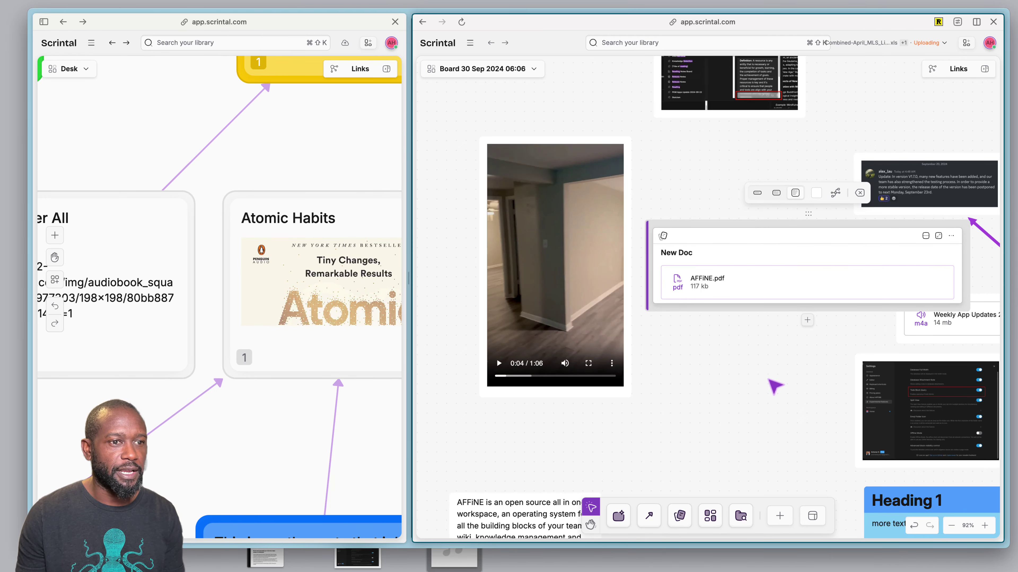
# Move the block stack headed by the green Penguin copyright text slightly up and right, and add an empty text block beside it
pyautogui.scroll(-5, 718, 399)
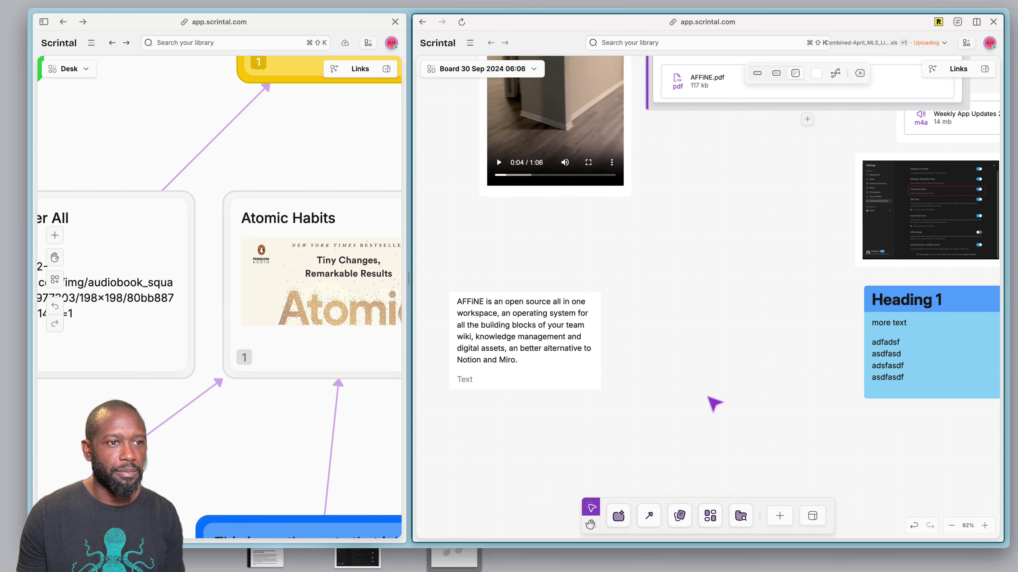
pyautogui.scroll(10, 715, 404)
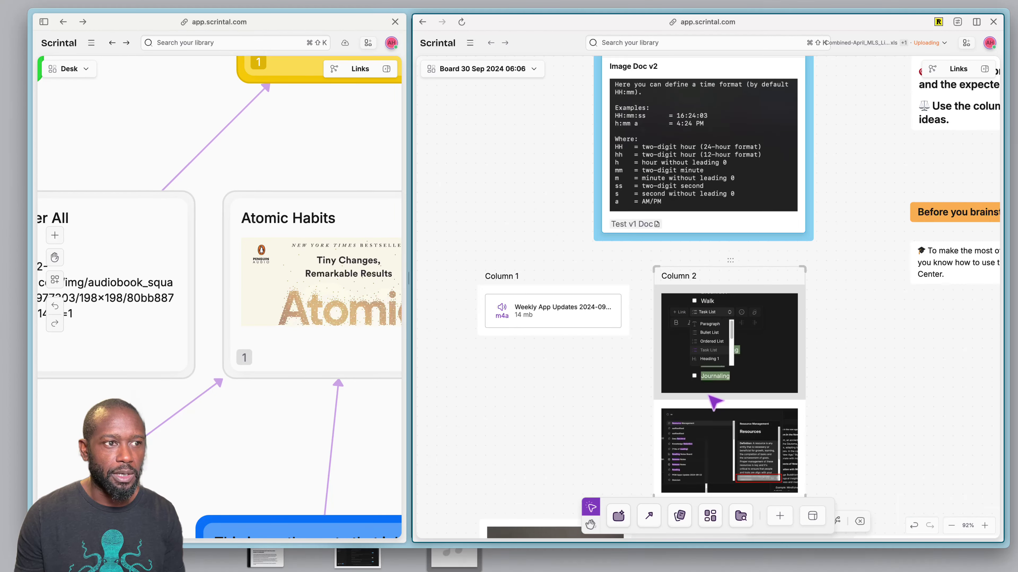
pyautogui.scroll(15, 714, 401)
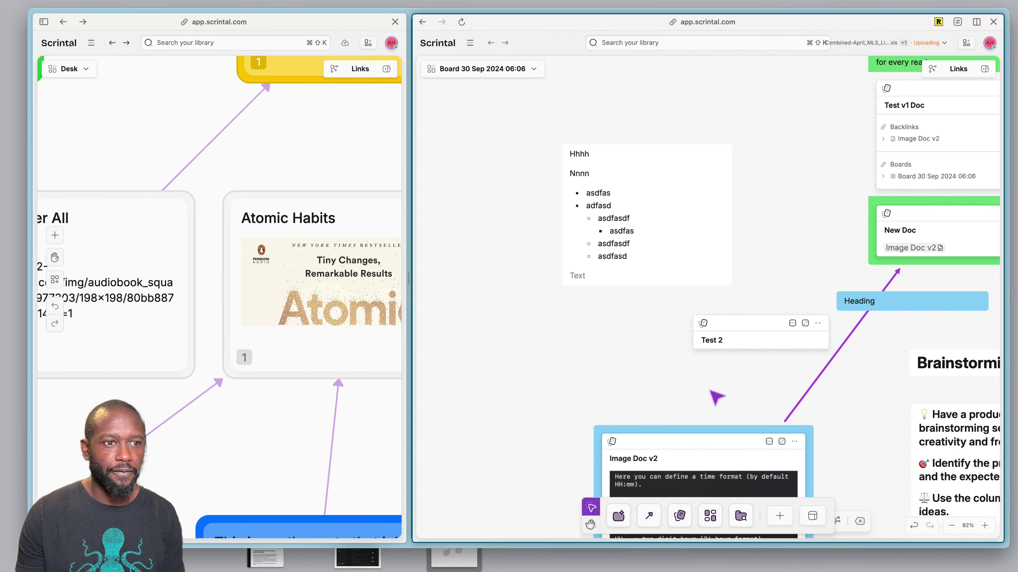
pyautogui.scroll(-1, 716, 397)
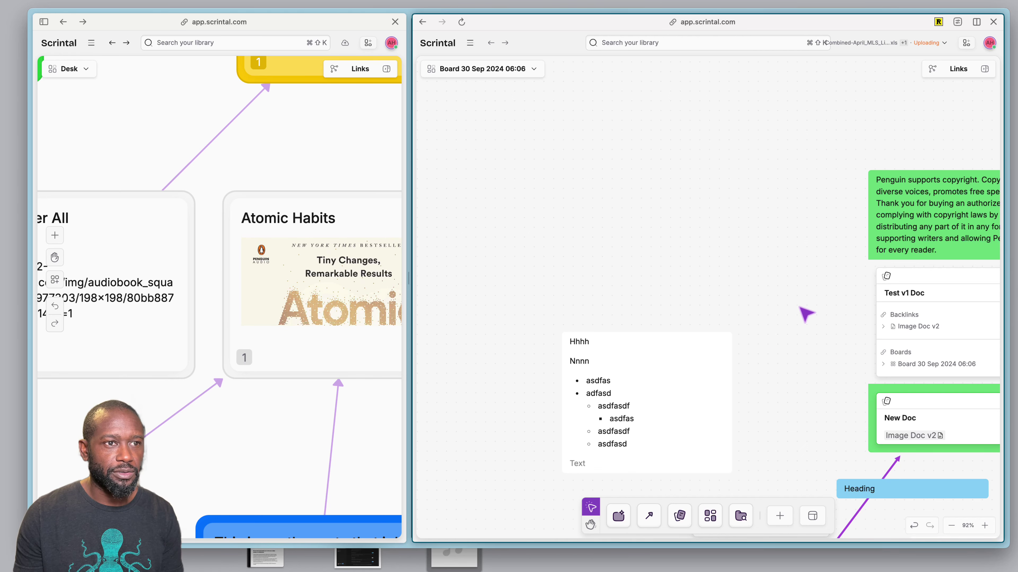
pyautogui.scroll(-1, 807, 314)
pyautogui.moveTo(798, 314); pyautogui.dragTo(613, 287)
pyautogui.scroll(-1, 726, 267)
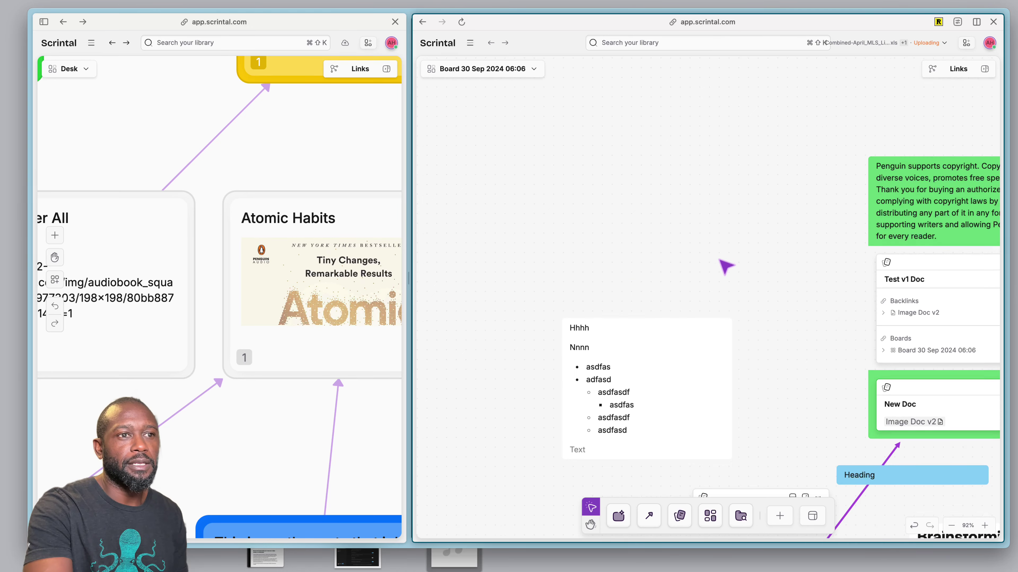
pyautogui.hscroll(10, 726, 266)
pyautogui.hscroll(2, 717, 257)
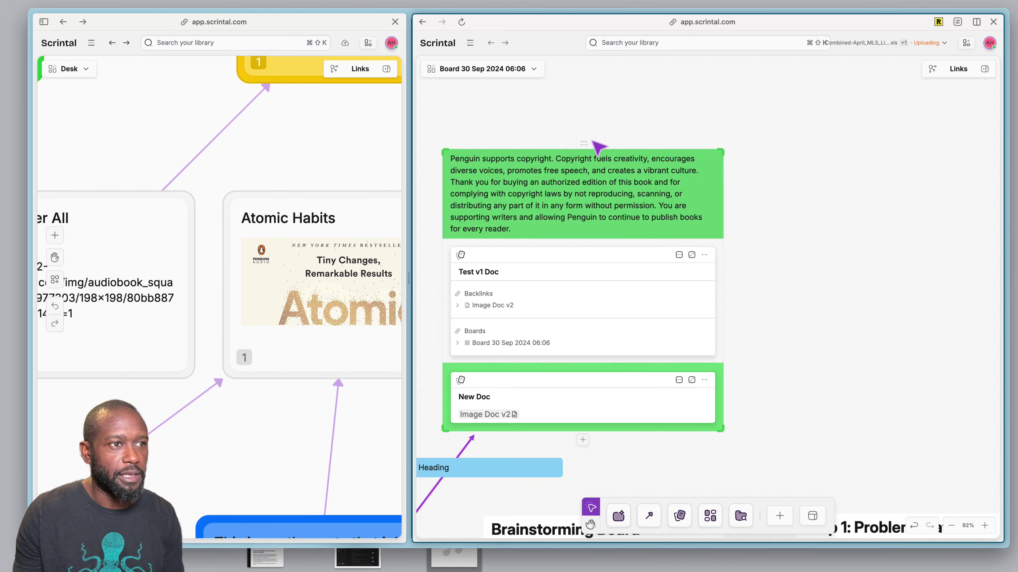
pyautogui.moveTo(584, 144); pyautogui.dragTo(611, 105)
pyautogui.doubleClick(880, 264)
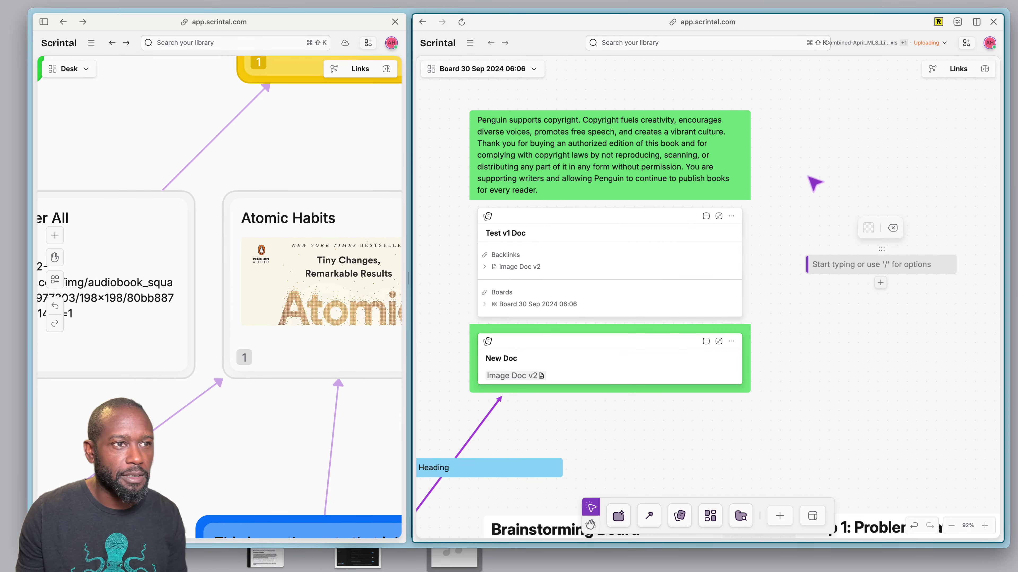
pyautogui.click(815, 183)
# Compare the toolbars offered for the green copyright text, Test v1 Doc and New Doc blocks within the stack
pyautogui.click(613, 141)
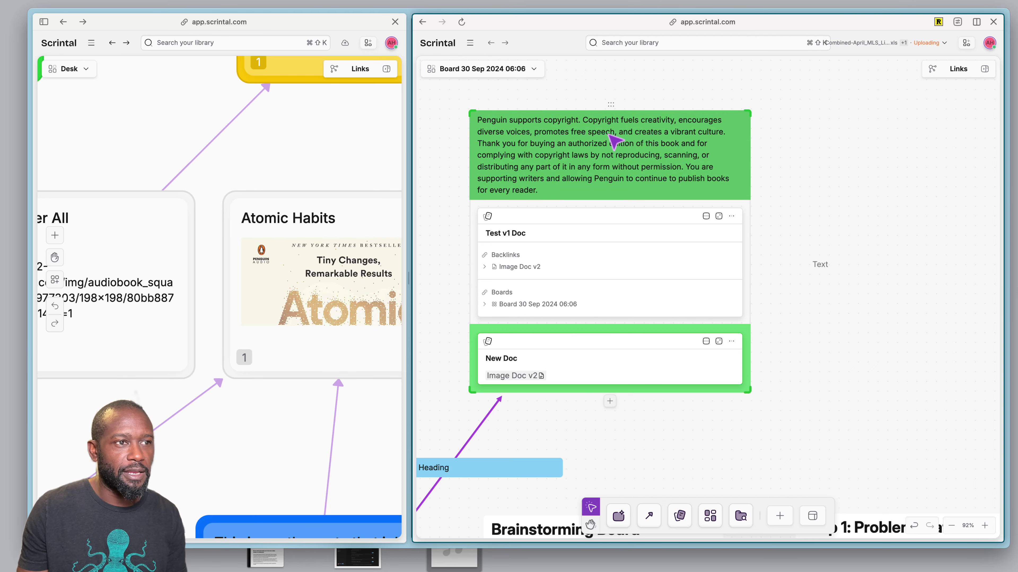
pyautogui.click(606, 133)
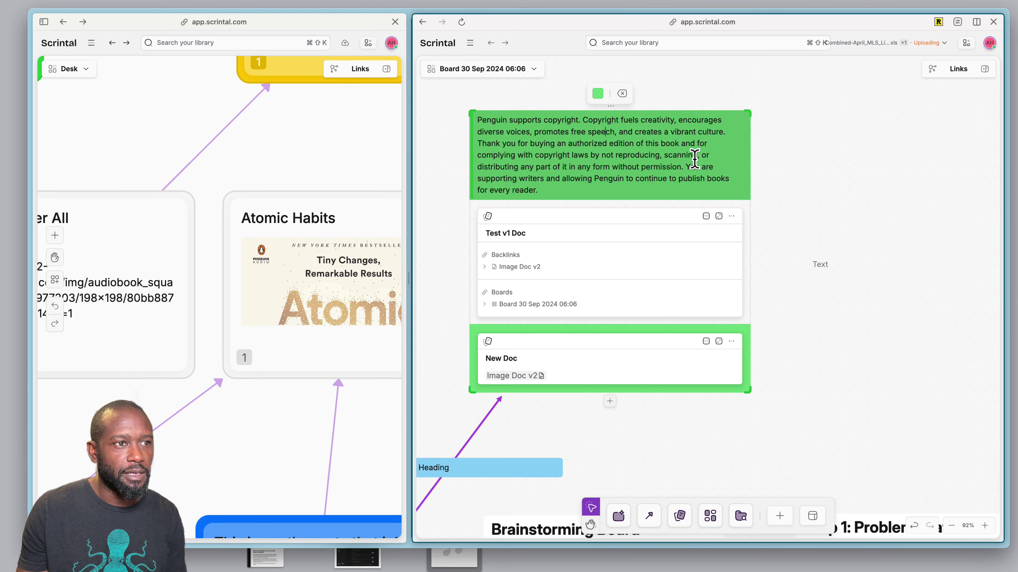
pyautogui.tripleClick(542, 187)
pyautogui.click(666, 250)
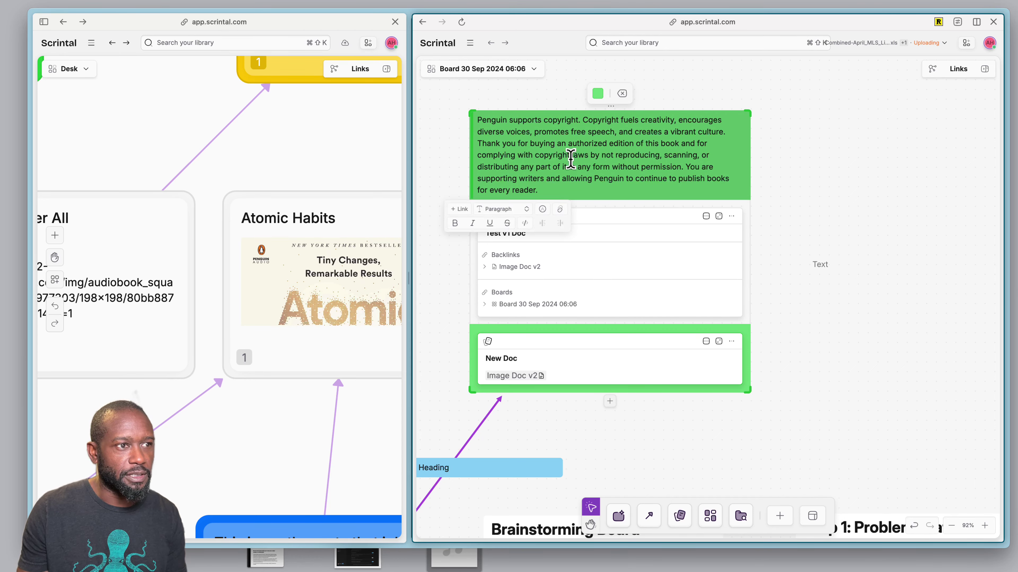
pyautogui.click(631, 220)
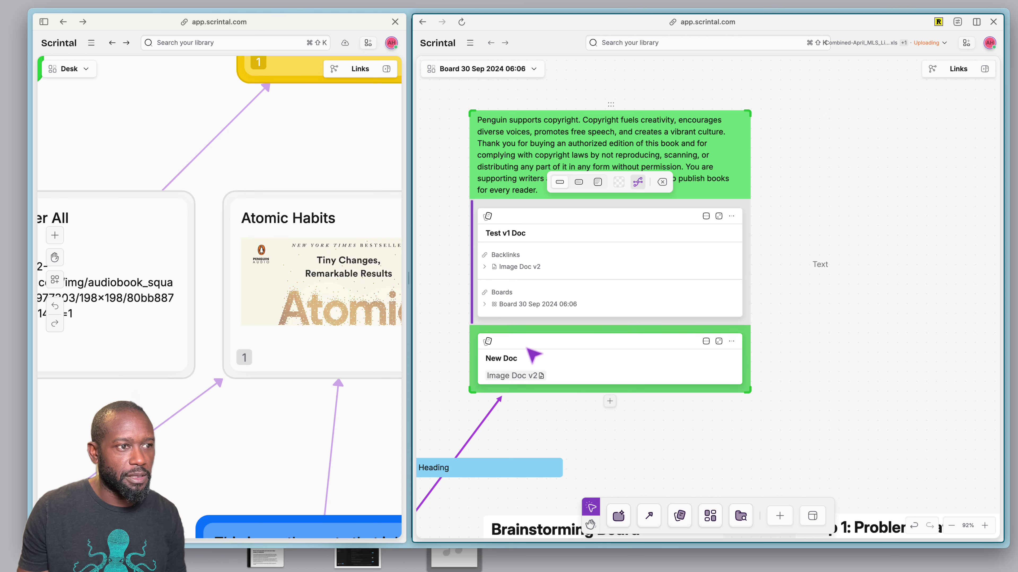
pyautogui.click(538, 350)
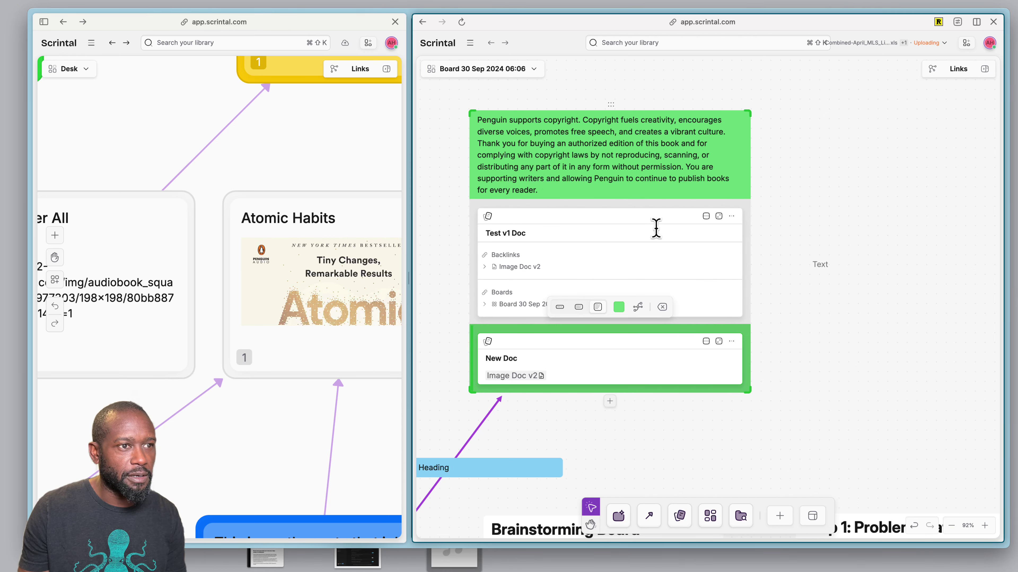
# Look over the display options and the additional options of the Test v1 Doc card without choosing any
pyautogui.click(688, 225)
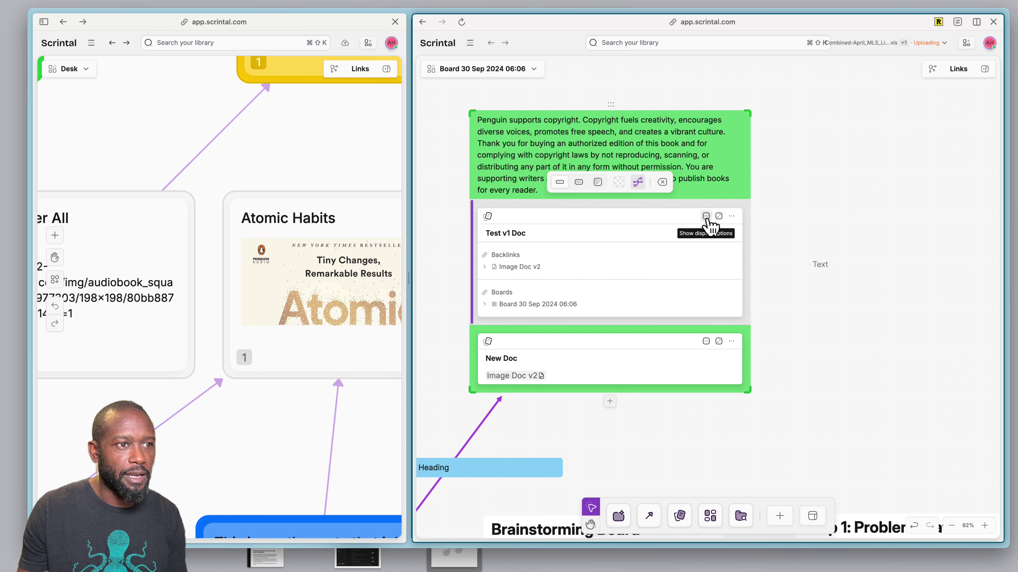
pyautogui.click(706, 216)
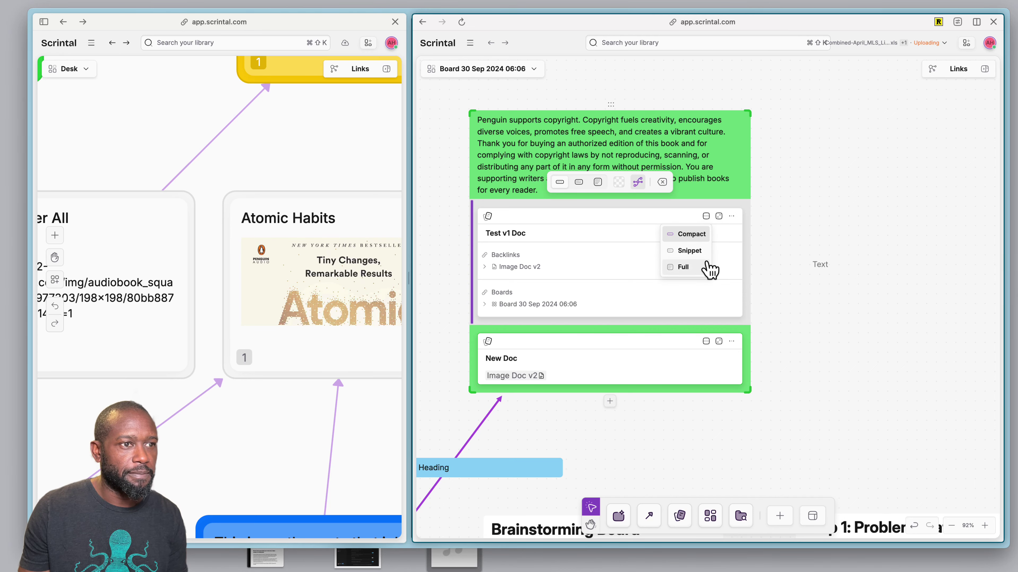
pyautogui.click(732, 216)
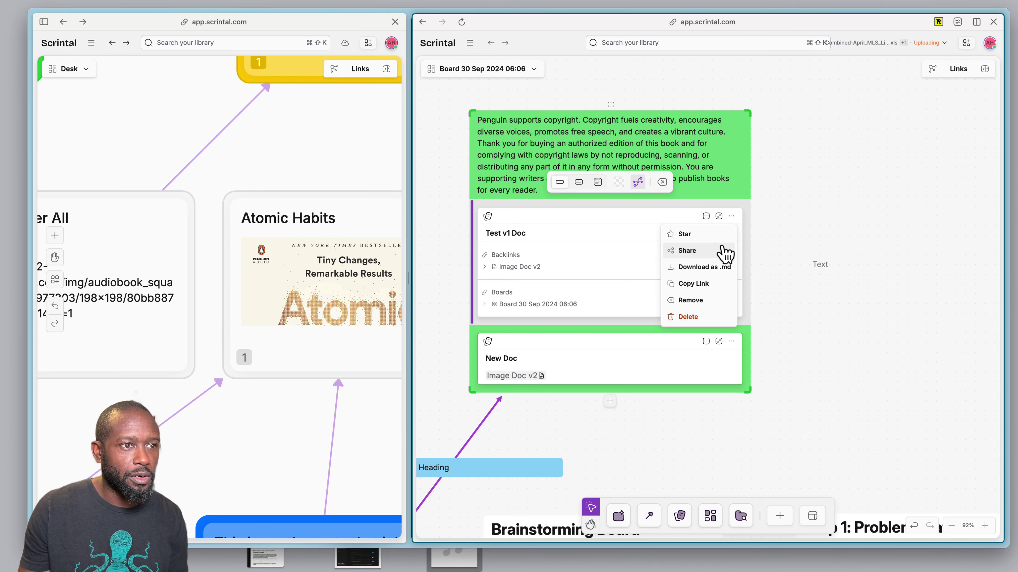
pyautogui.click(692, 223)
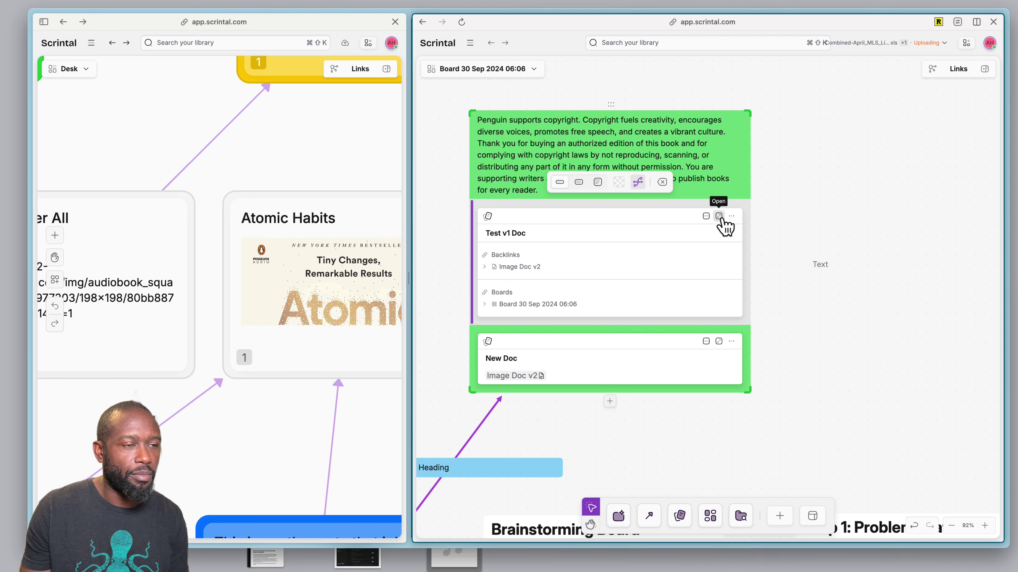
# Toggle the links section of the Test v1 Doc card off and back on
pyautogui.click(638, 182)
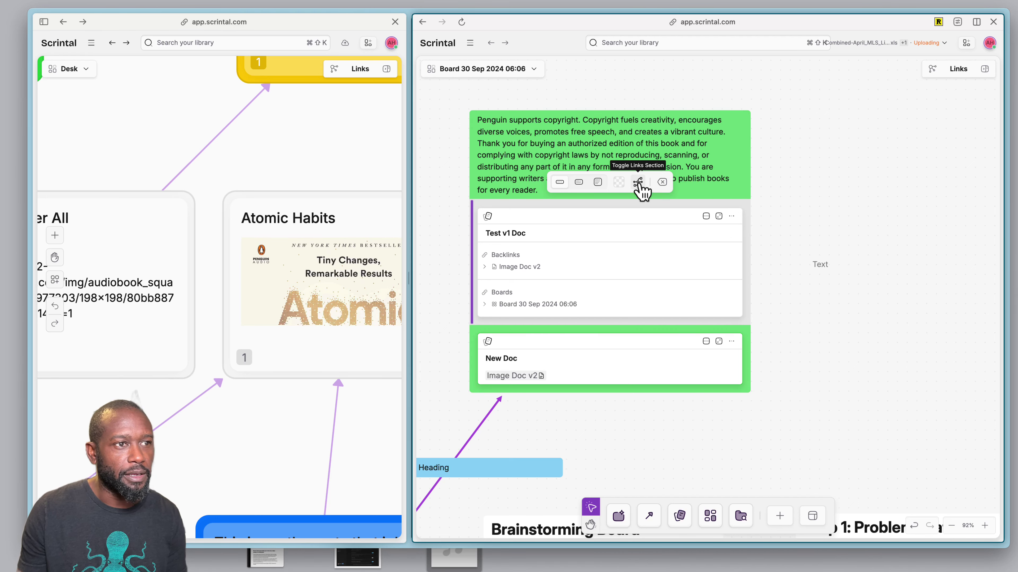
pyautogui.click(814, 265)
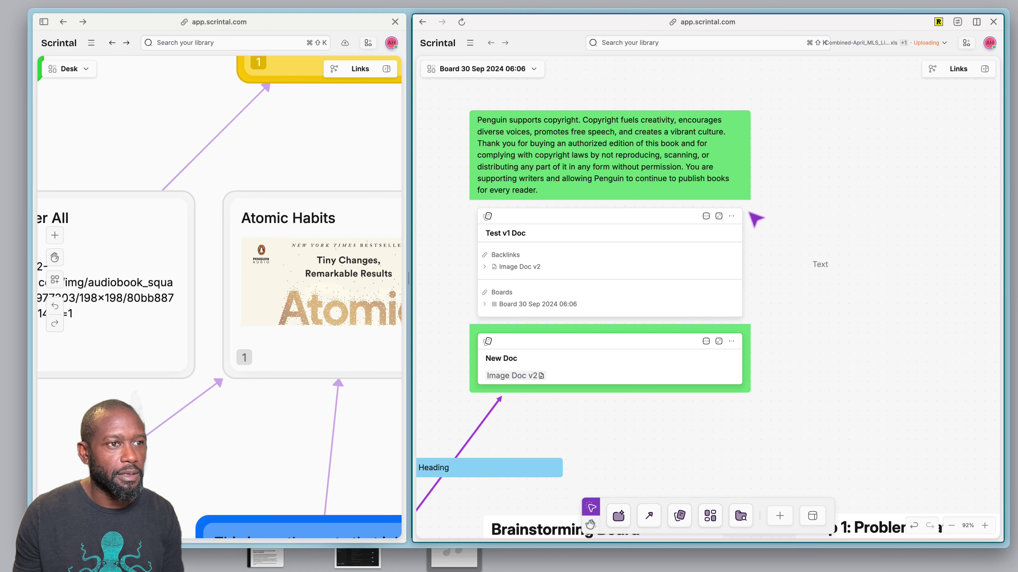
pyautogui.click(652, 223)
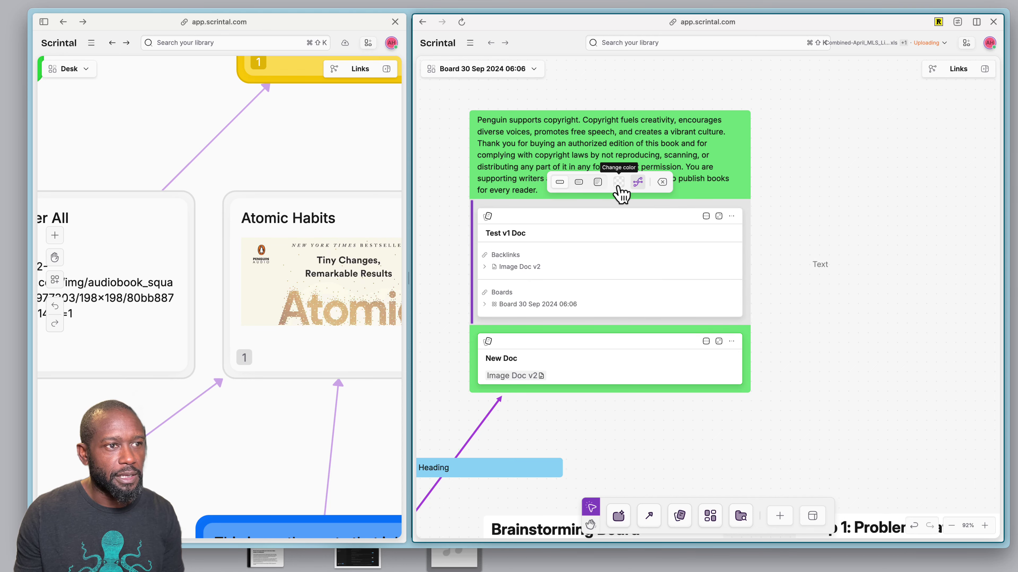
pyautogui.click(639, 184)
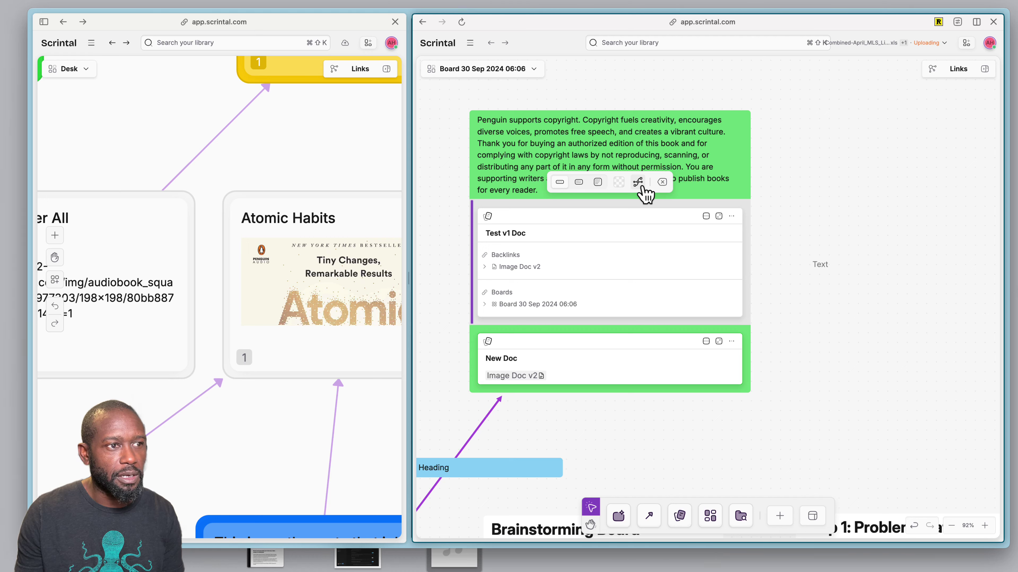
pyautogui.click(638, 183)
pyautogui.click(643, 187)
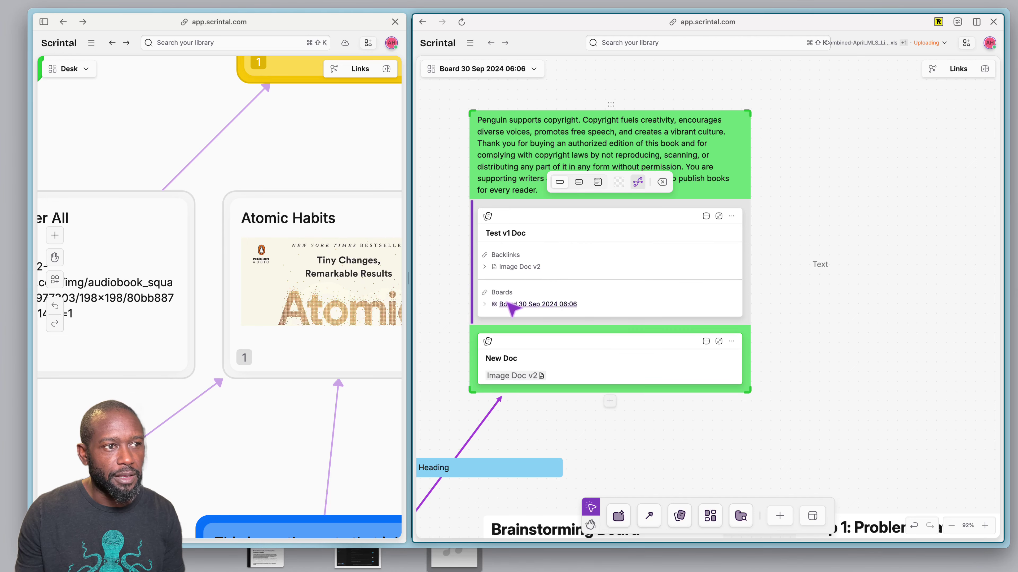
pyautogui.click(639, 184)
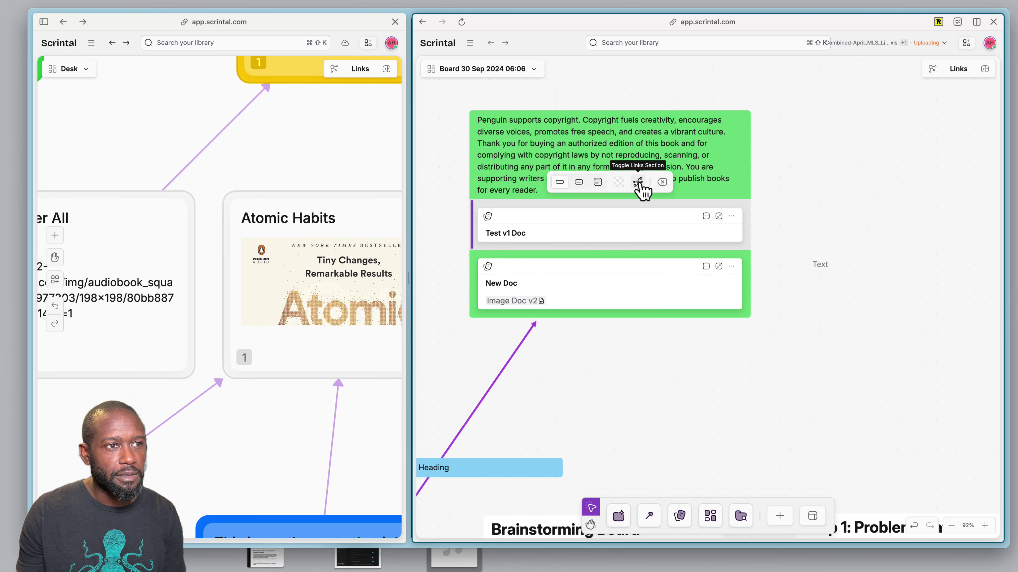
pyautogui.click(638, 184)
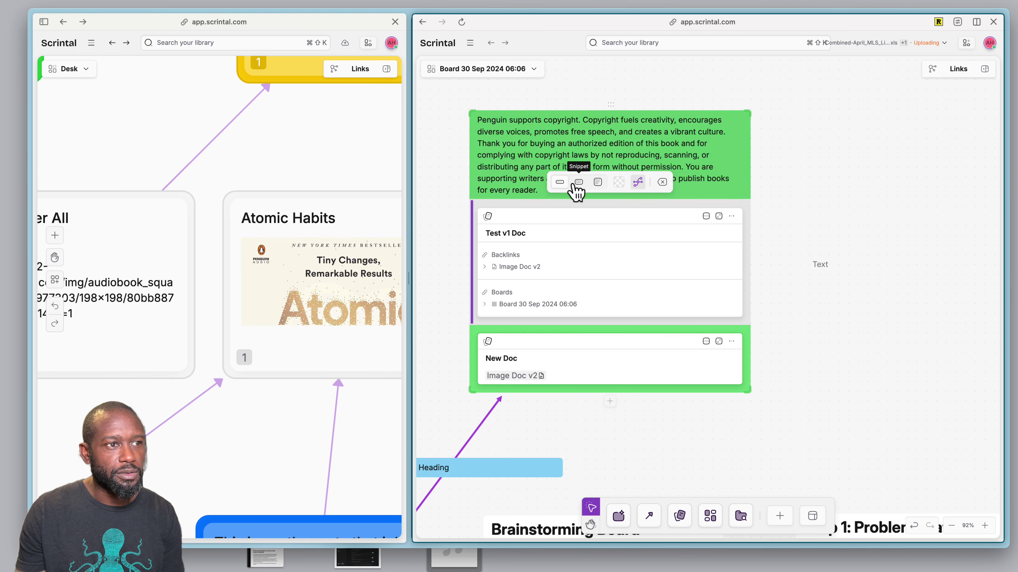
# Switch the Test v1 Doc card's display to Snippet
pyautogui.click(598, 182)
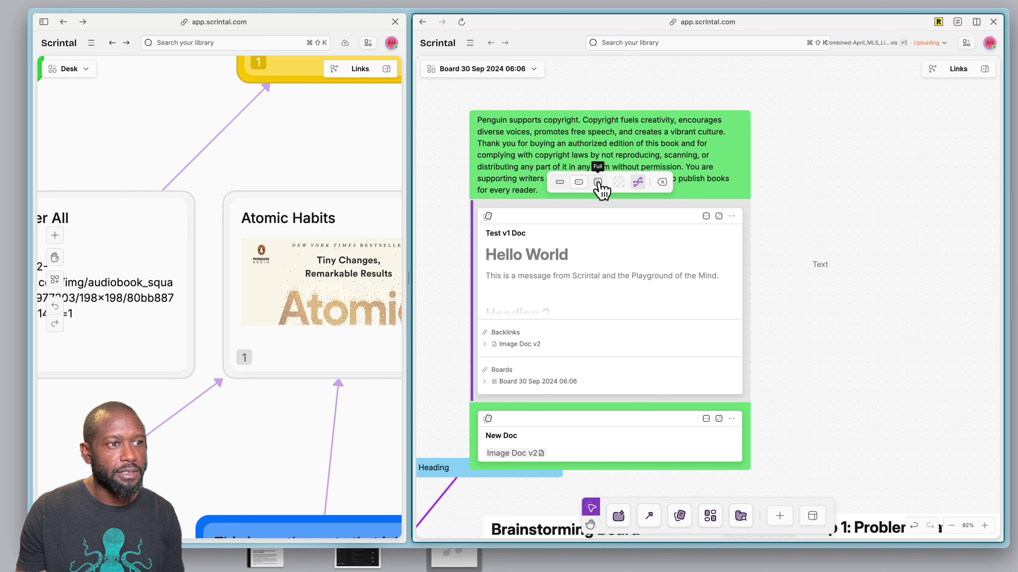
pyautogui.click(578, 184)
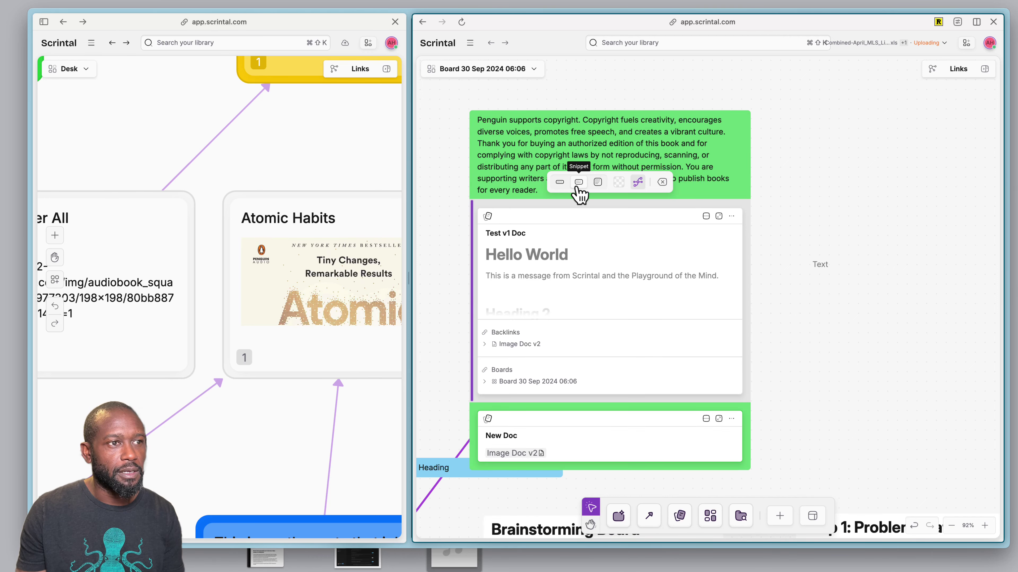
# Reduce the Test v1 Doc card to its title-only display and add an empty text block beneath New Doc in the stack
pyautogui.click(559, 183)
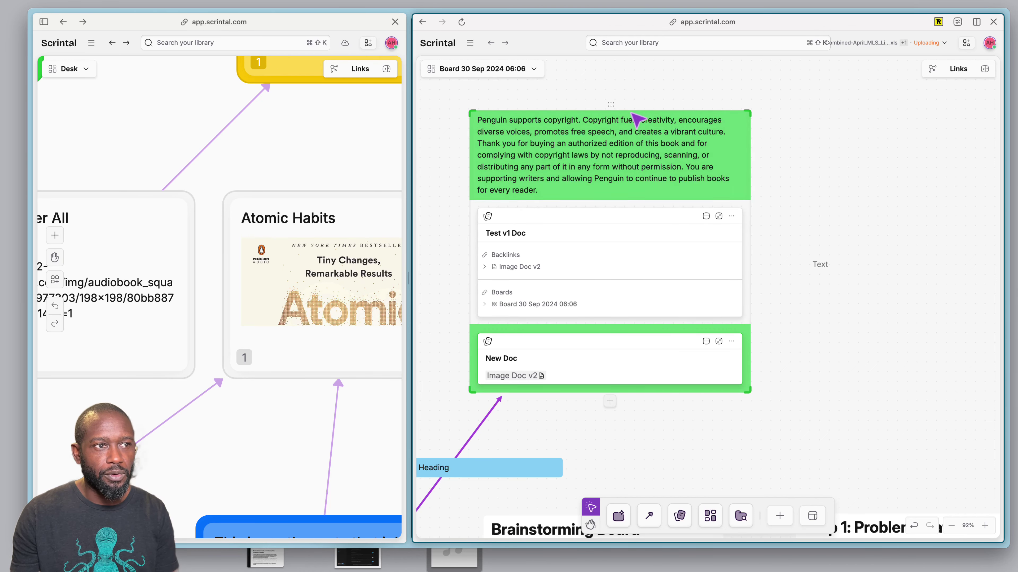
pyautogui.click(609, 401)
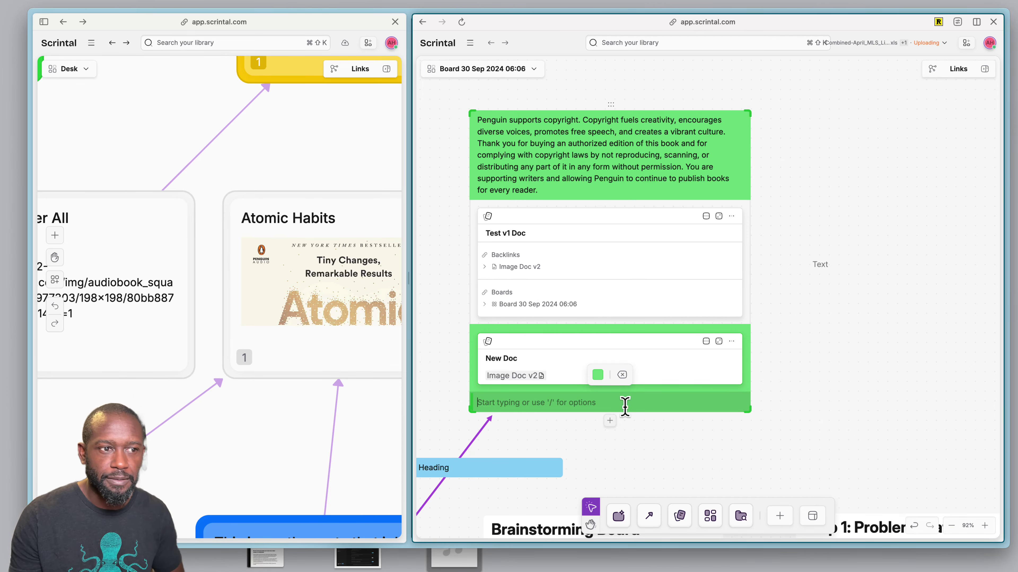
# Resize the green stack narrower and wider several times, leaving it slightly narrower than its original width
pyautogui.moveTo(747, 408); pyautogui.dragTo(716, 409)
pyautogui.moveTo(696, 375); pyautogui.dragTo(599, 445)
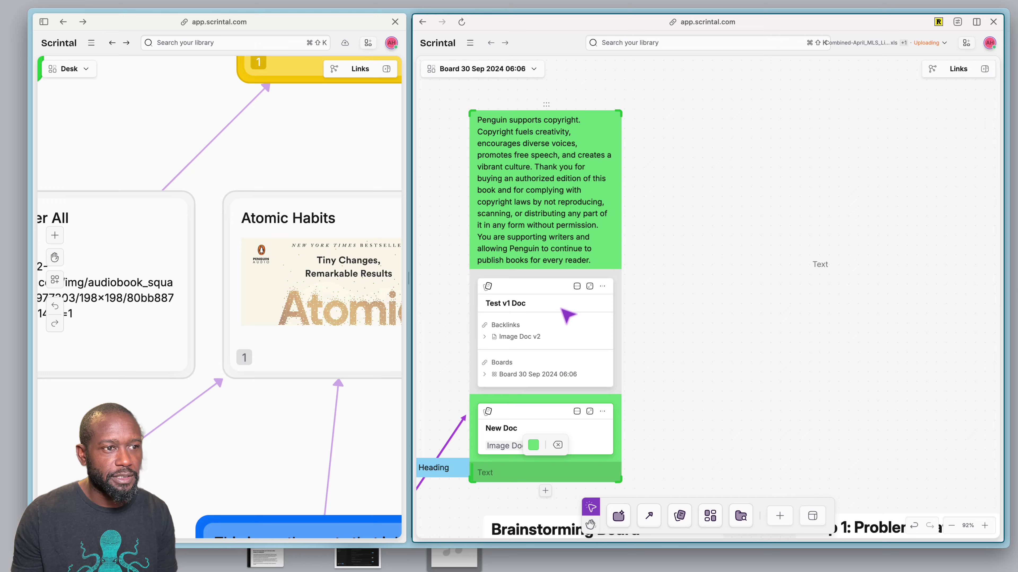
pyautogui.moveTo(621, 397); pyautogui.dragTo(718, 332)
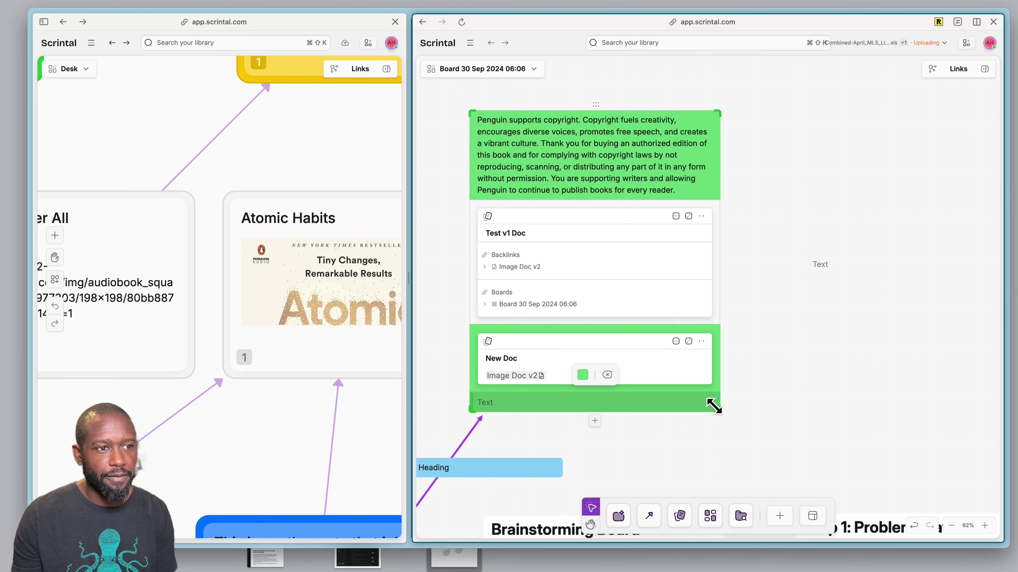
pyautogui.moveTo(711, 402); pyautogui.dragTo(821, 385)
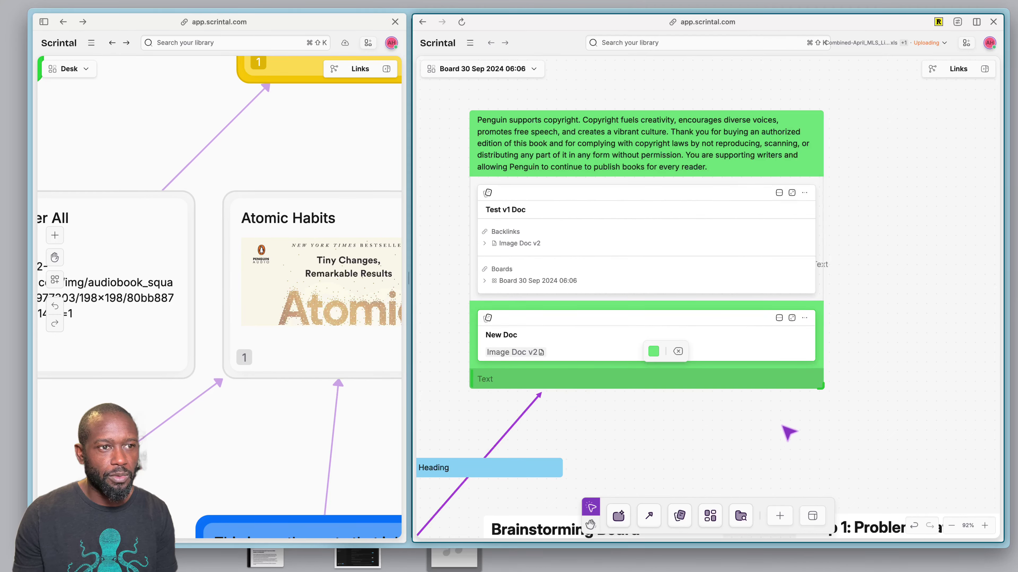
pyautogui.moveTo(787, 433); pyautogui.dragTo(688, 353)
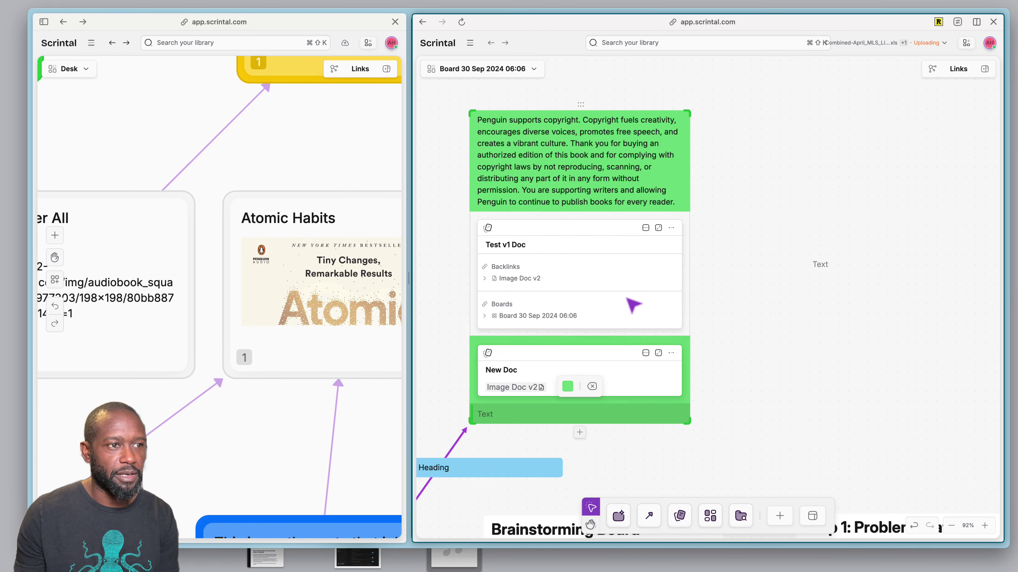
pyautogui.moveTo(685, 419); pyautogui.dragTo(745, 417)
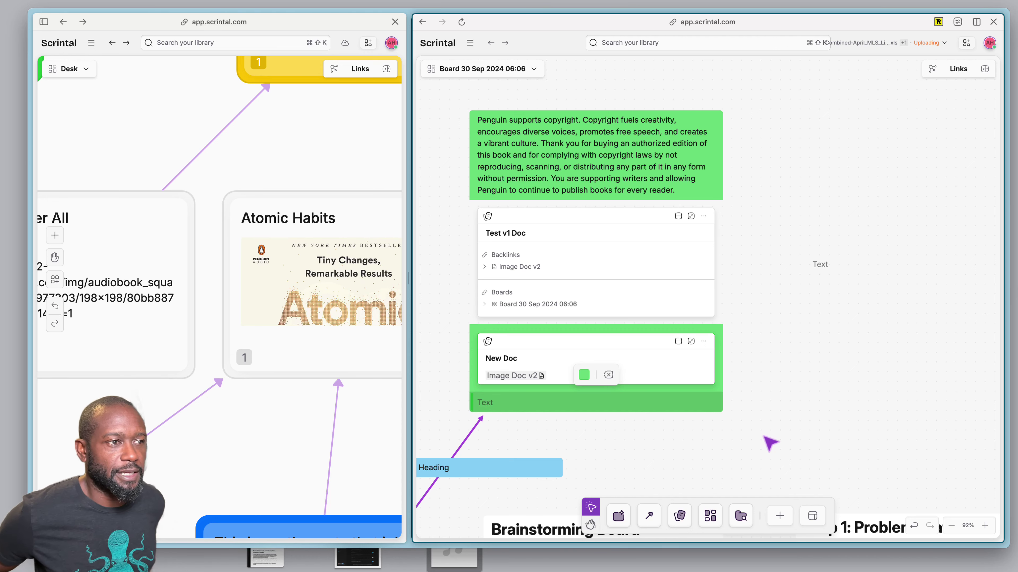
# Insert the Reading Notes template in an empty area of the board and deselect its blocks
pyautogui.scroll(-15, 769, 443)
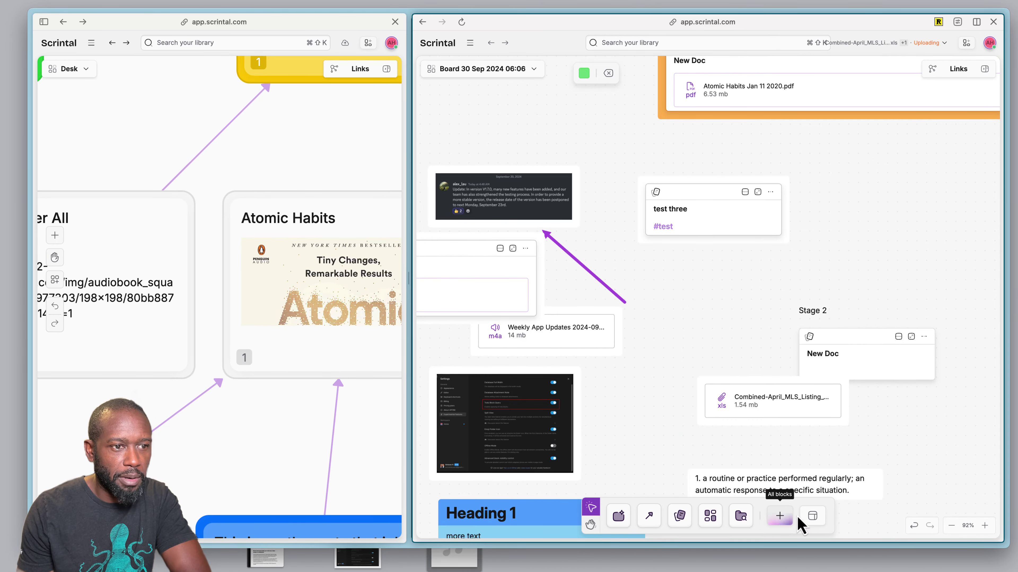
pyautogui.click(813, 517)
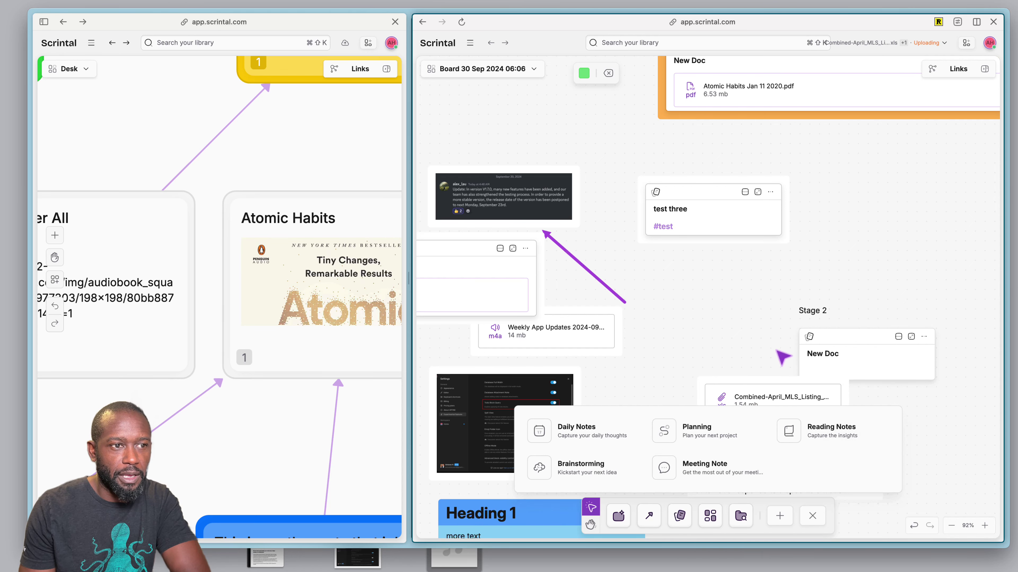
pyautogui.click(781, 360)
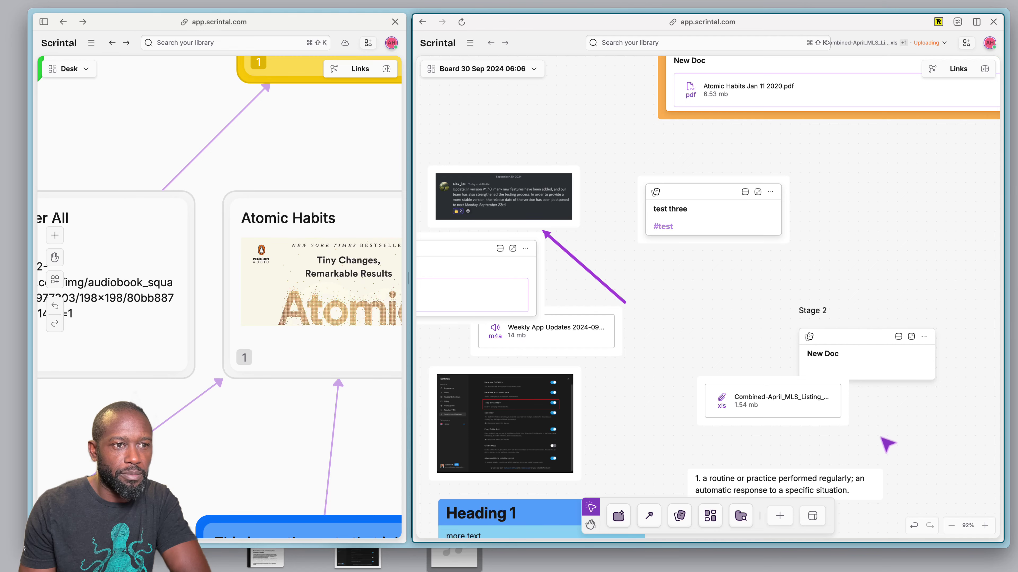
pyautogui.scroll(-15, 713, 424)
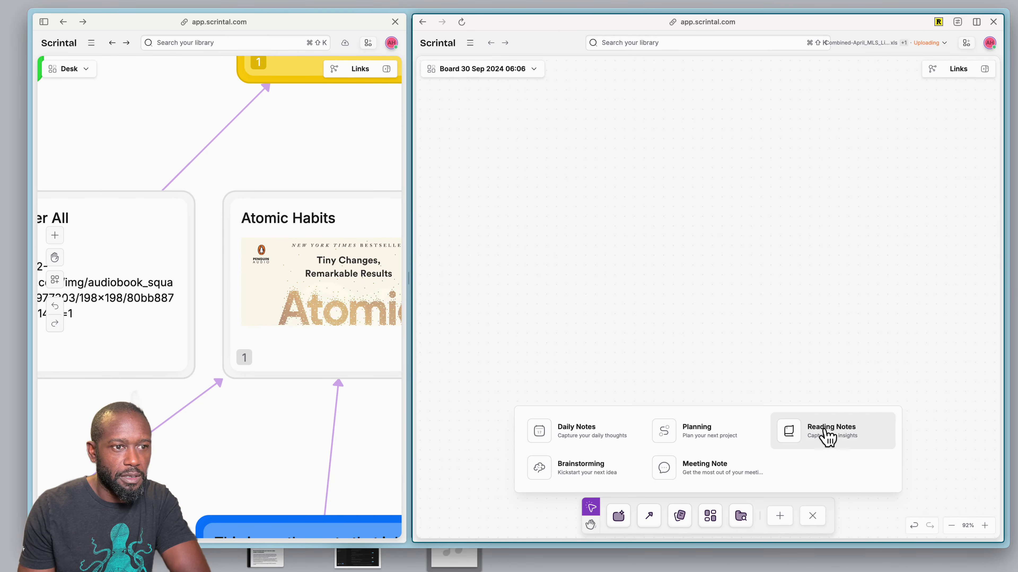
pyautogui.click(826, 437)
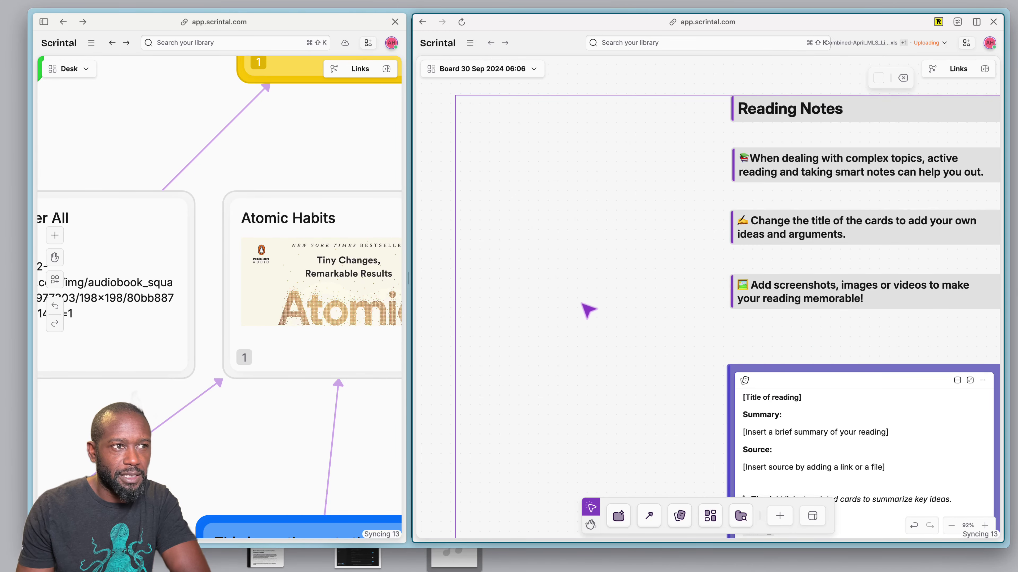
pyautogui.scroll(-1, 735, 276)
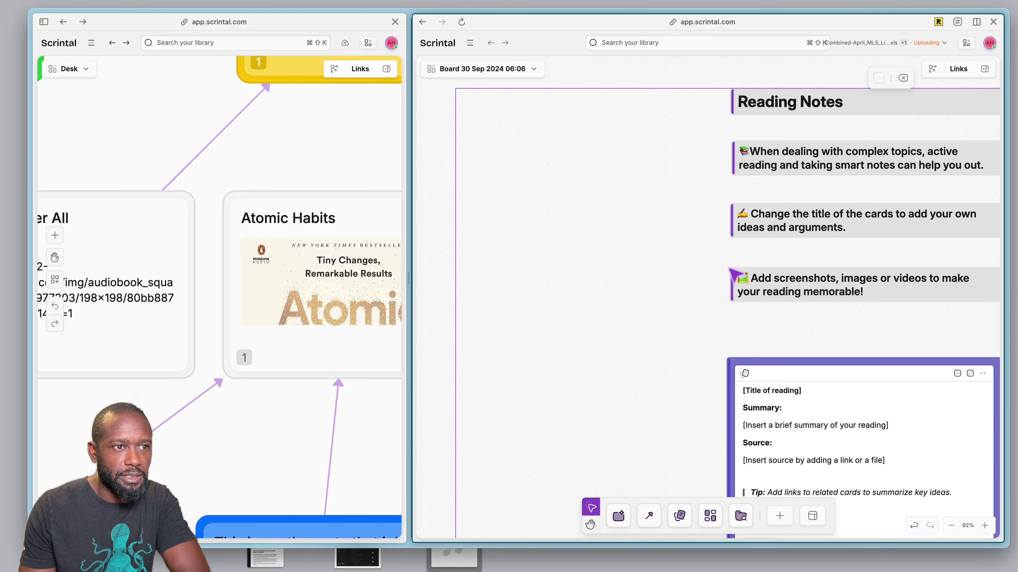
pyautogui.scroll(-2, 735, 276)
pyautogui.scroll(-10, 735, 276)
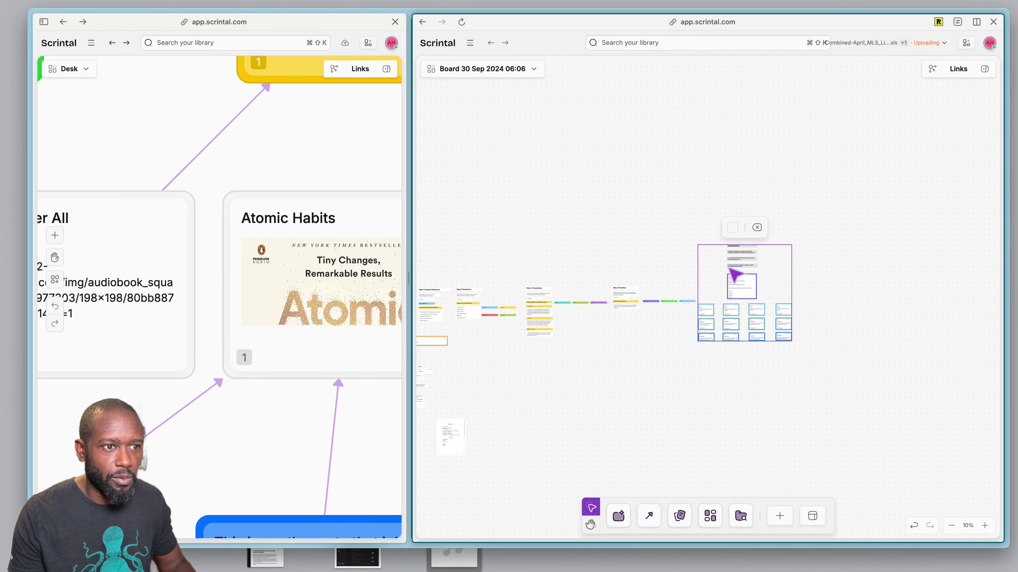
pyautogui.scroll(8, 736, 276)
pyautogui.scroll(-7, 727, 262)
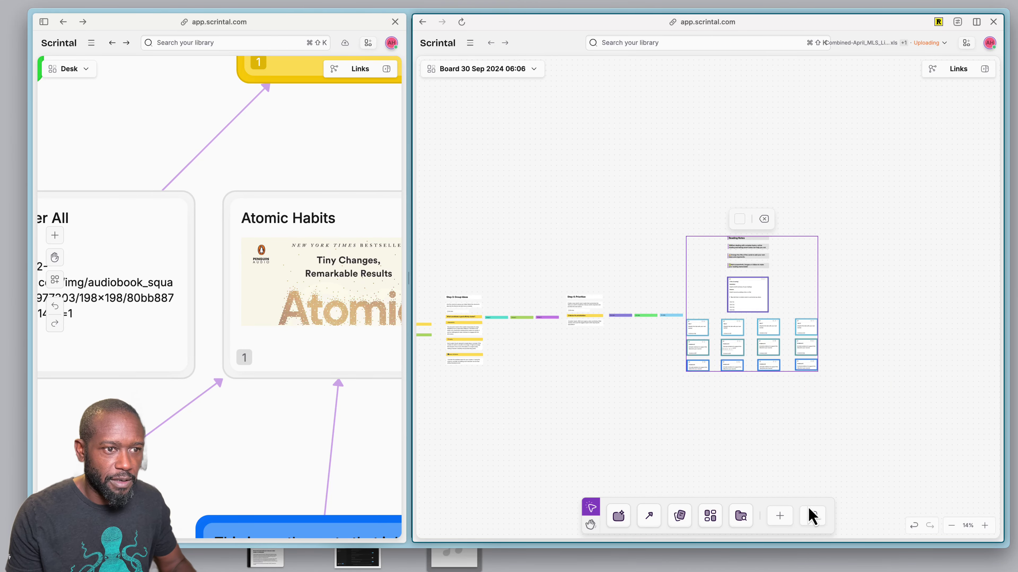
pyautogui.click(693, 459)
# Insert the Planning template on the board beyond the Reading Notes blocks and deselect it at its Kanban Board section
pyautogui.click(812, 517)
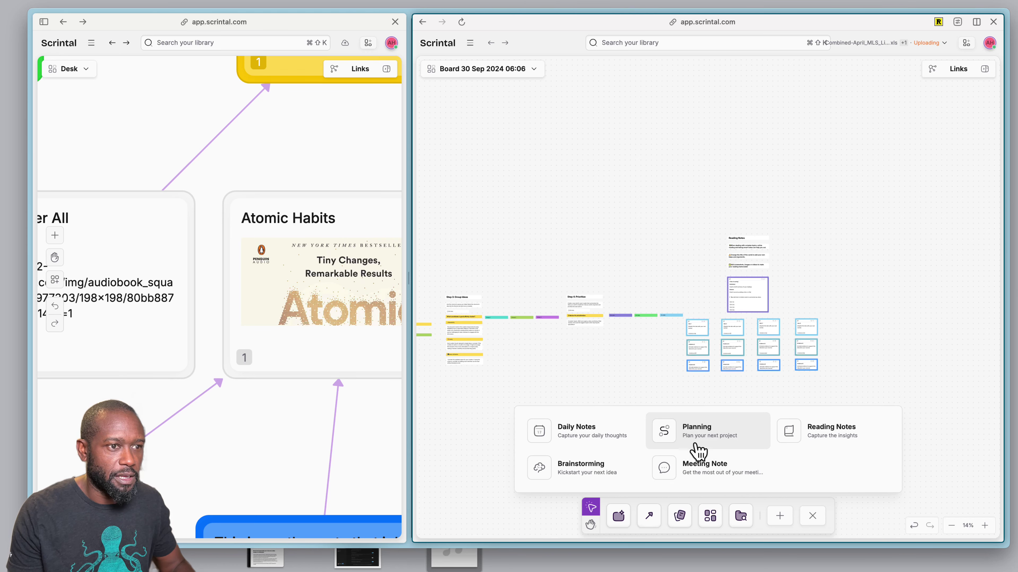
pyautogui.click(677, 439)
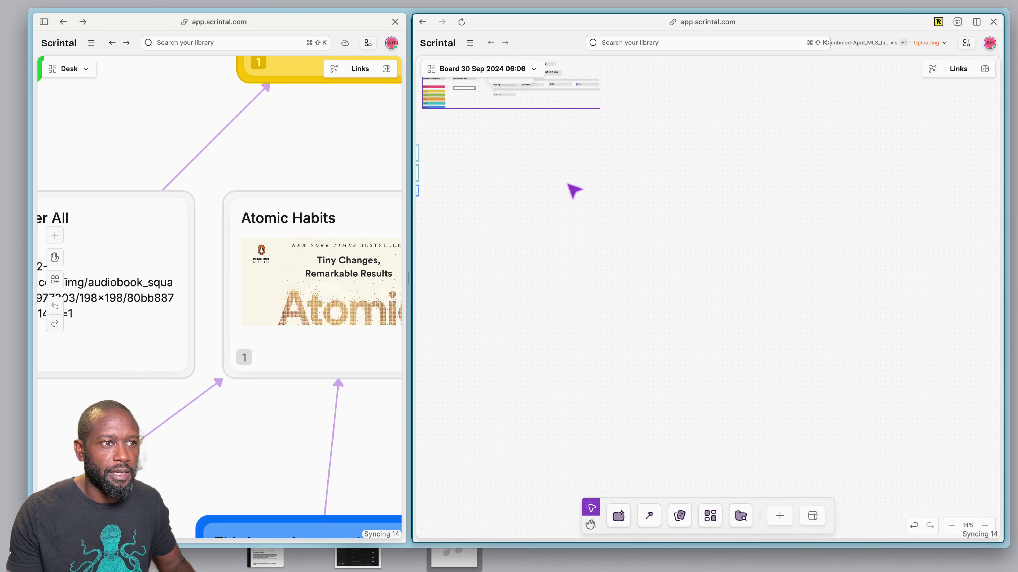
pyautogui.scroll(10, 563, 226)
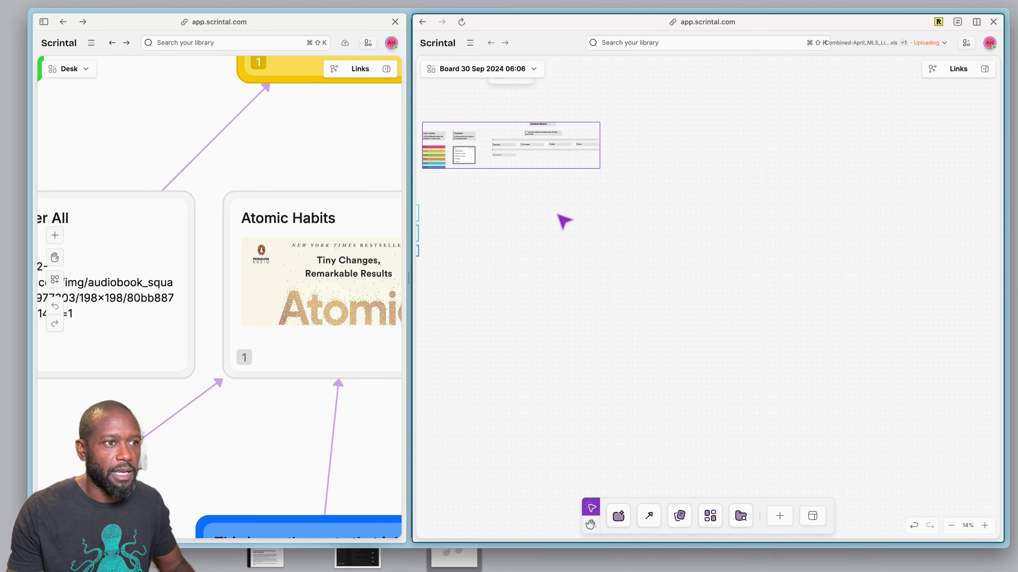
pyautogui.scroll(10, 495, 377)
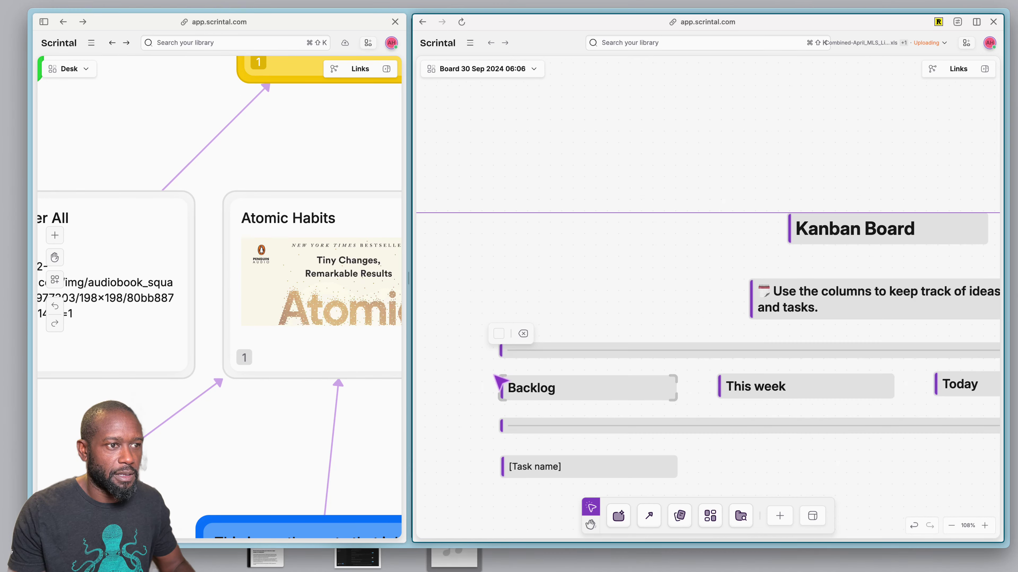
pyautogui.scroll(-10, 499, 380)
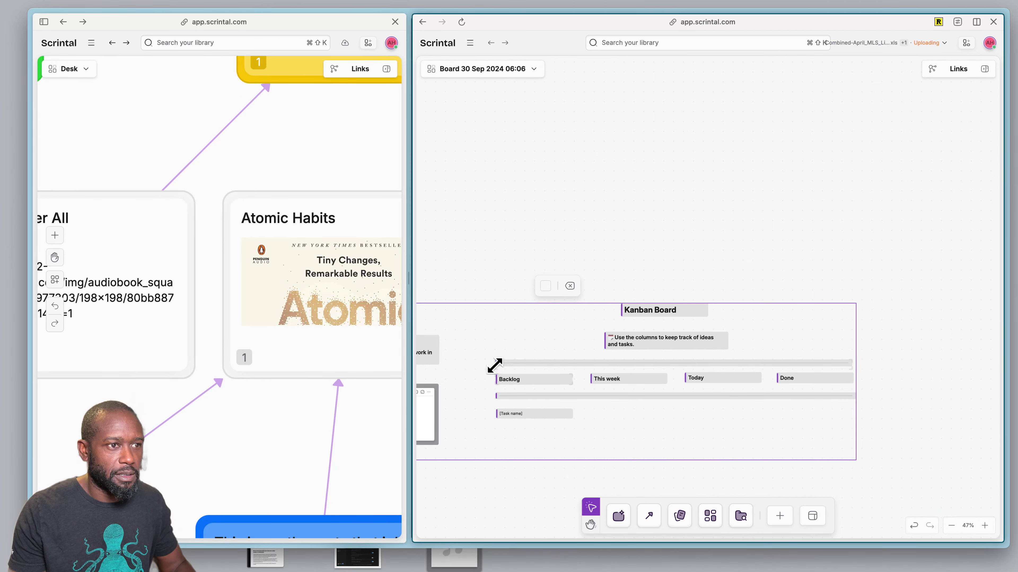
pyautogui.click(487, 279)
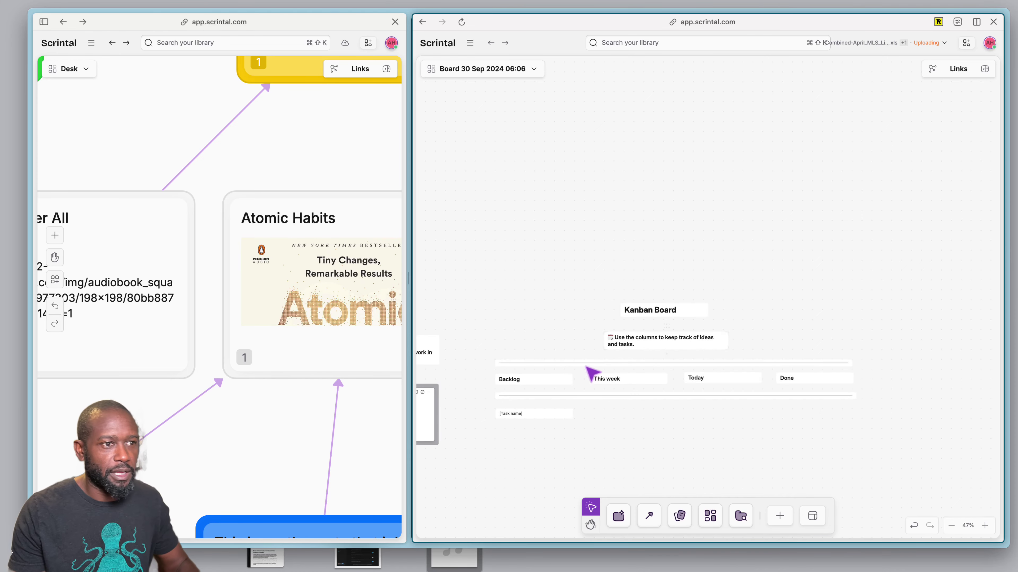